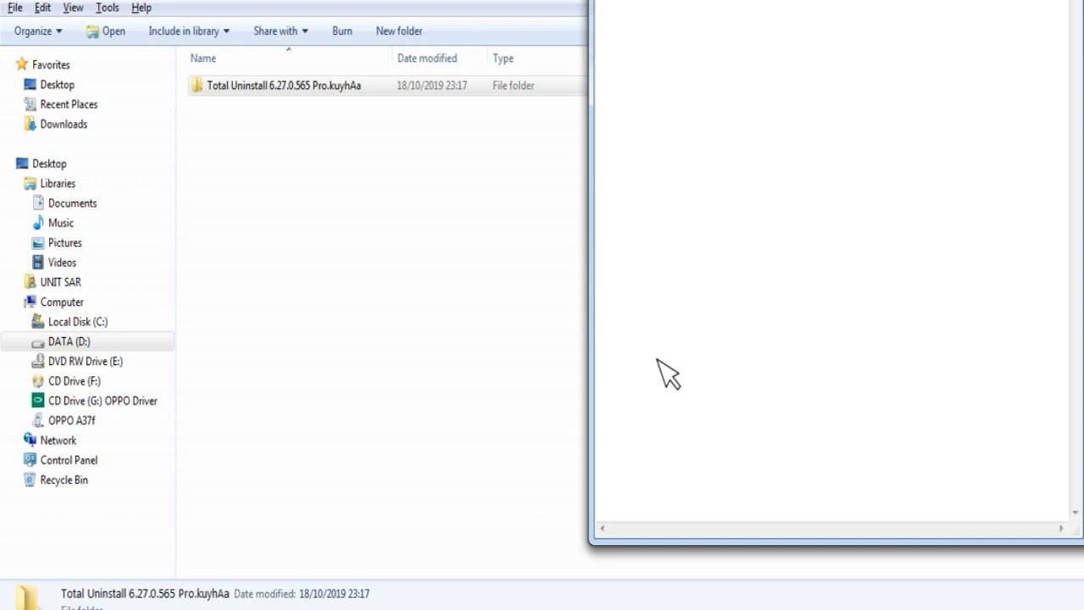
- Write "padahal saya sudah menggunakan cara CMD," in the open text note
type("padahal saya sudah menggunakan car")
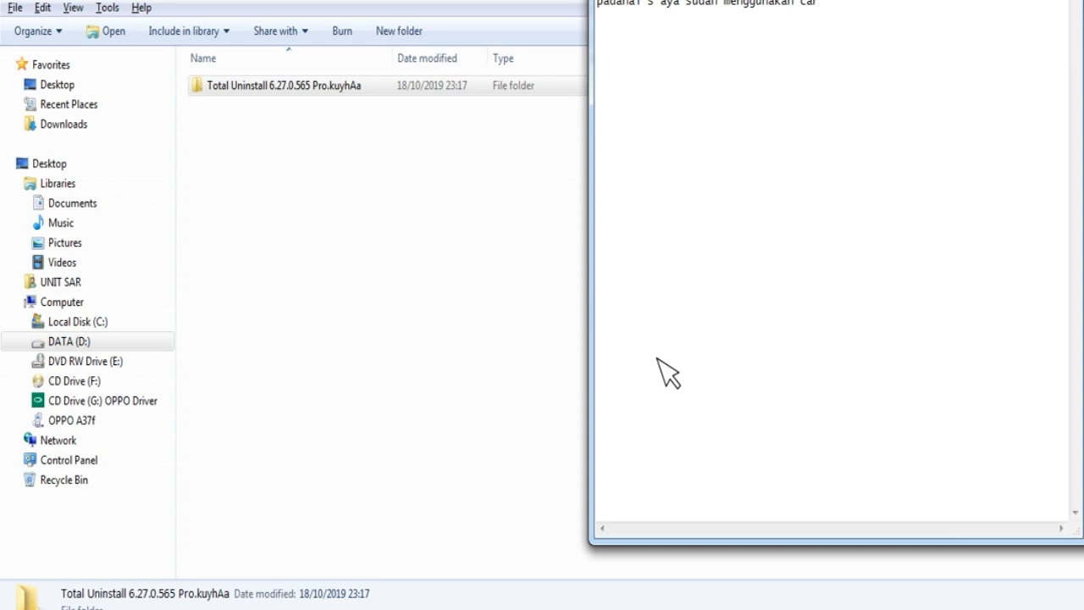
key("BackSpace")
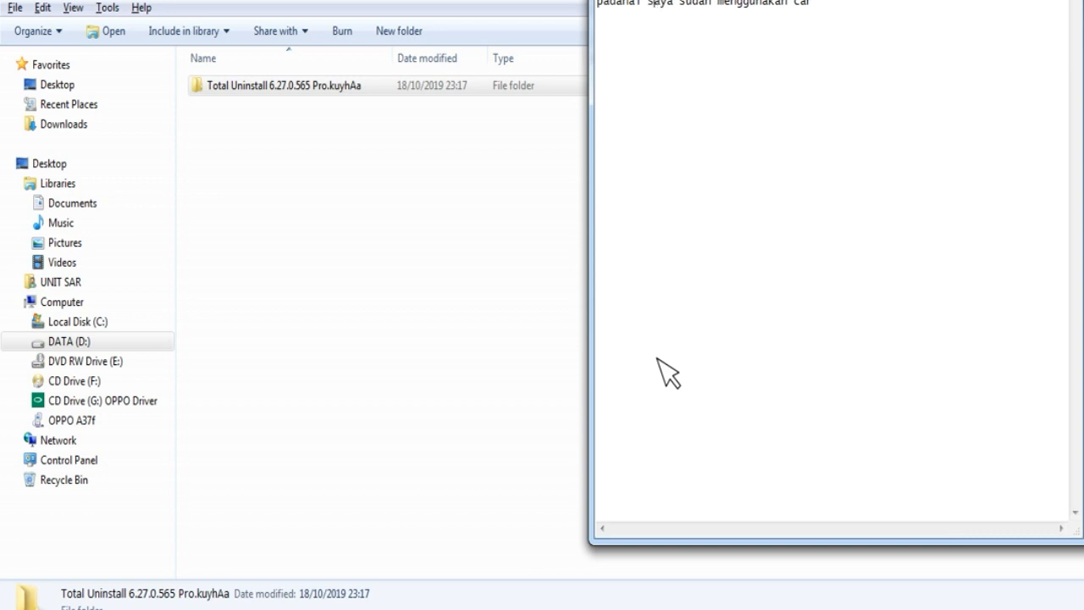
left_click(839, 11)
type("a CMD,")
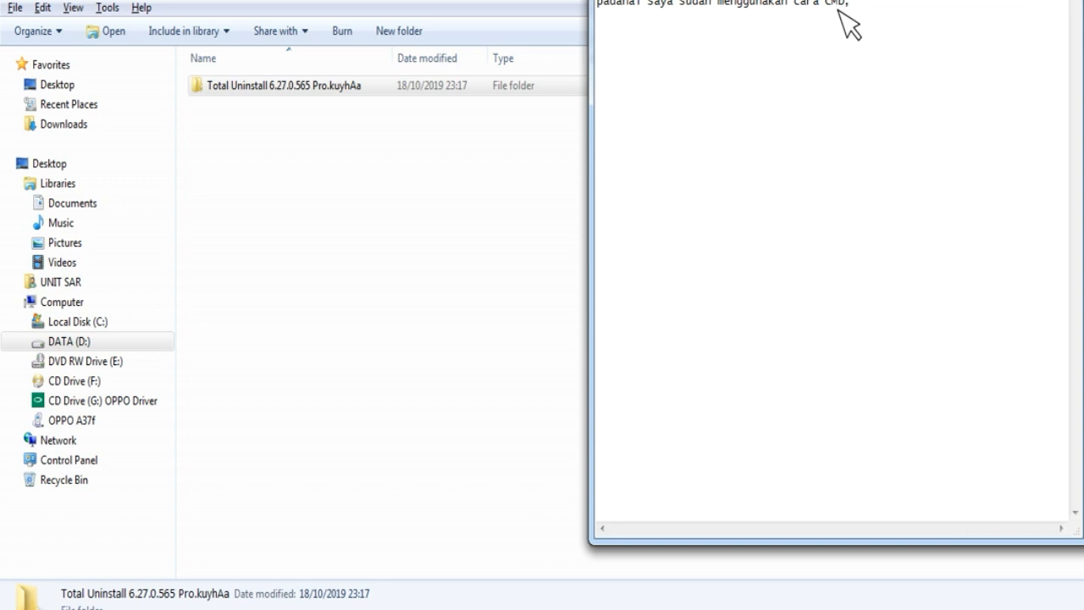
- Continue the note's line with "registereditor dan sekarang menggunakan"
type("regs")
key("BackSpace")
type("istereditor dan sel")
key("BackSpace")
key("BackSpace")
key("BackSpace")
key("BackSpace")
key("BackSpace")
type("n sekarang")
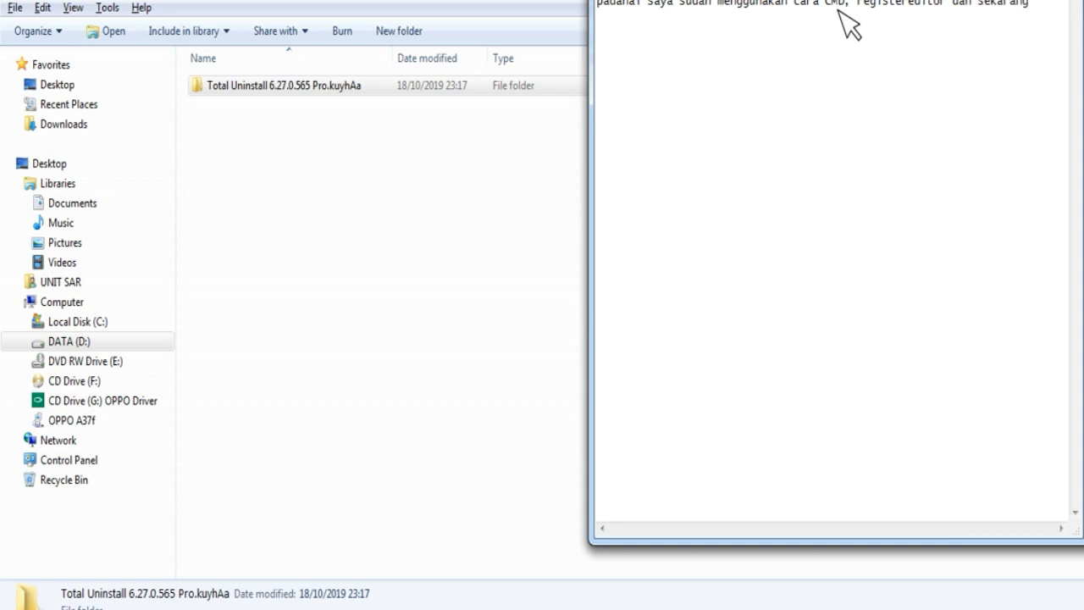
type(" menggunakan")
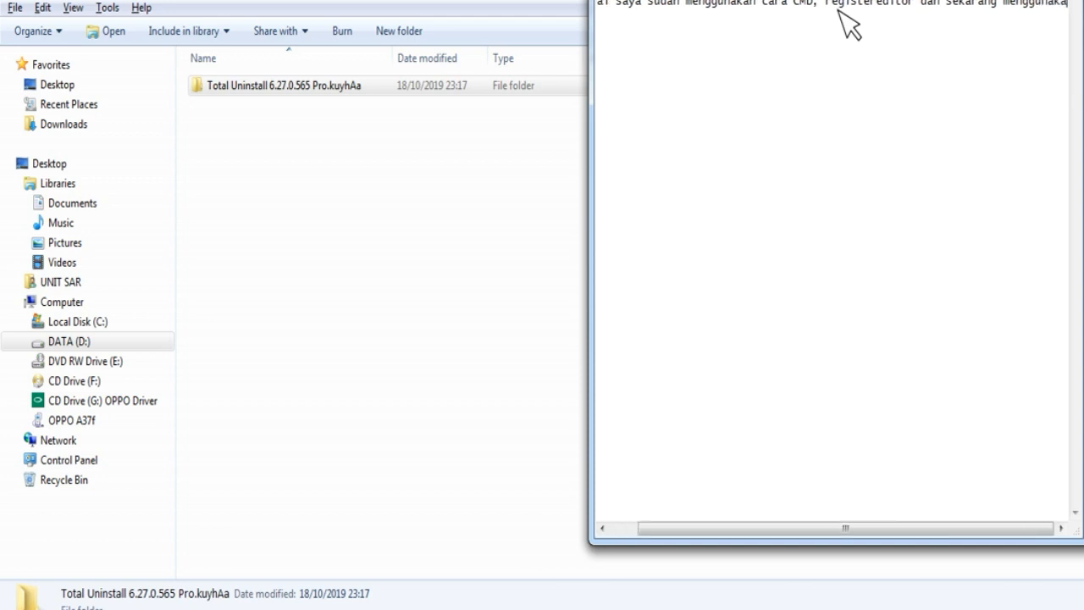
- Add the words "aplikasi bantuan" to the end of the note's line
type(" aplikasitota")
key("BackSpace")
key("BackSpace")
key("BackSpace")
key("BackSpace")
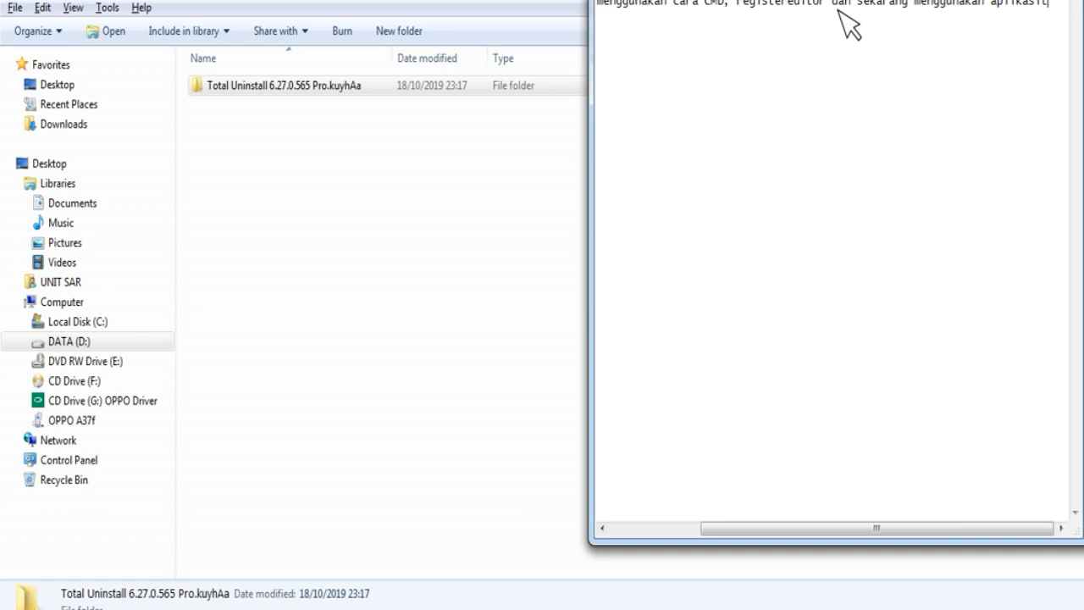
type("bantuan")
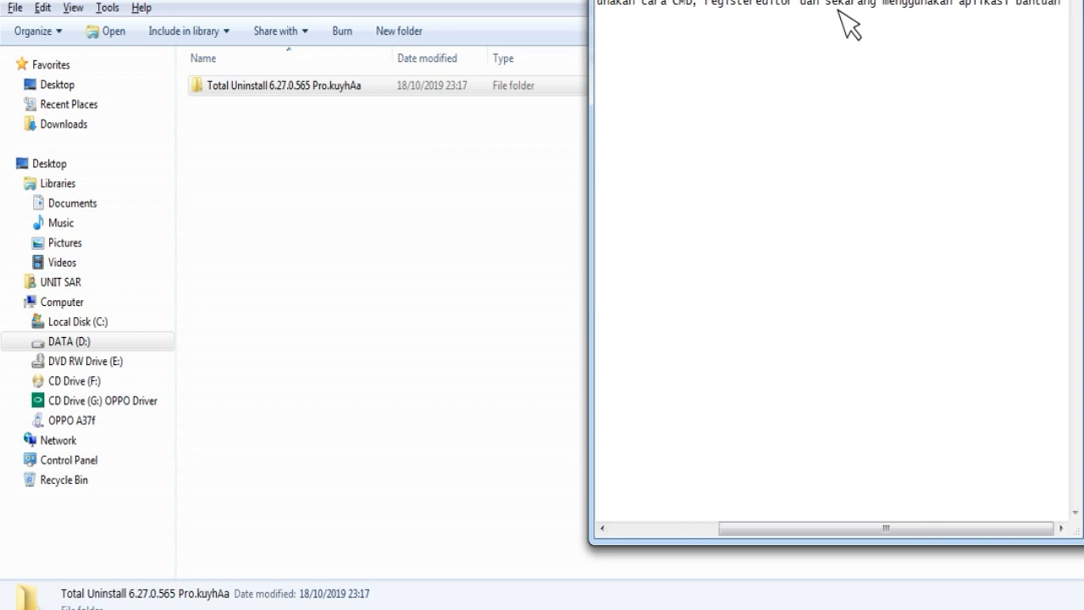
- Finish the note's sentence with the application name "PERFECT UNINSTALLER"
type(" U")
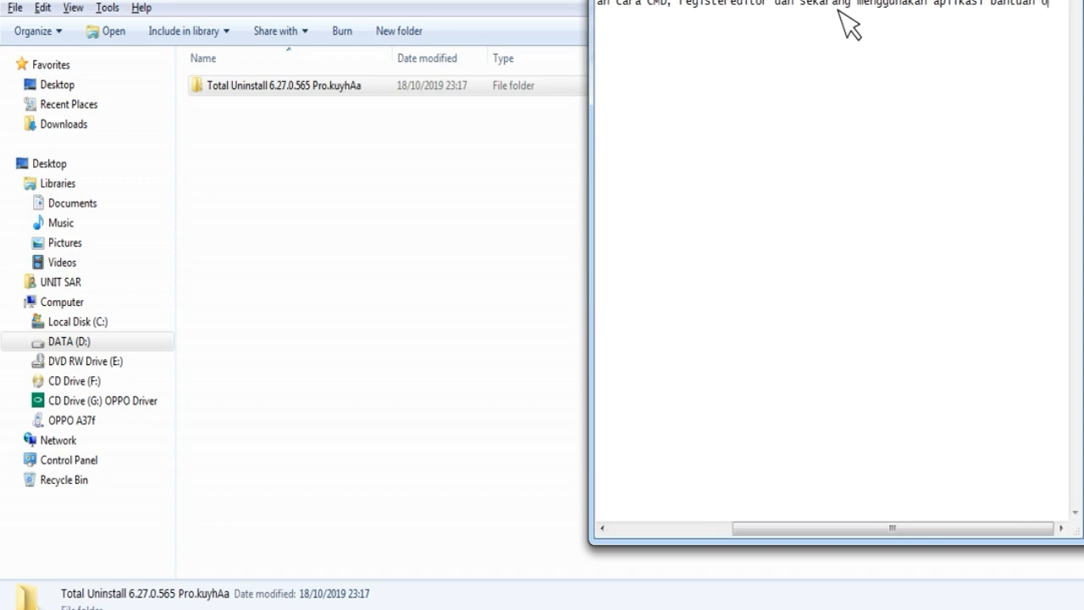
type("PLNSTA")
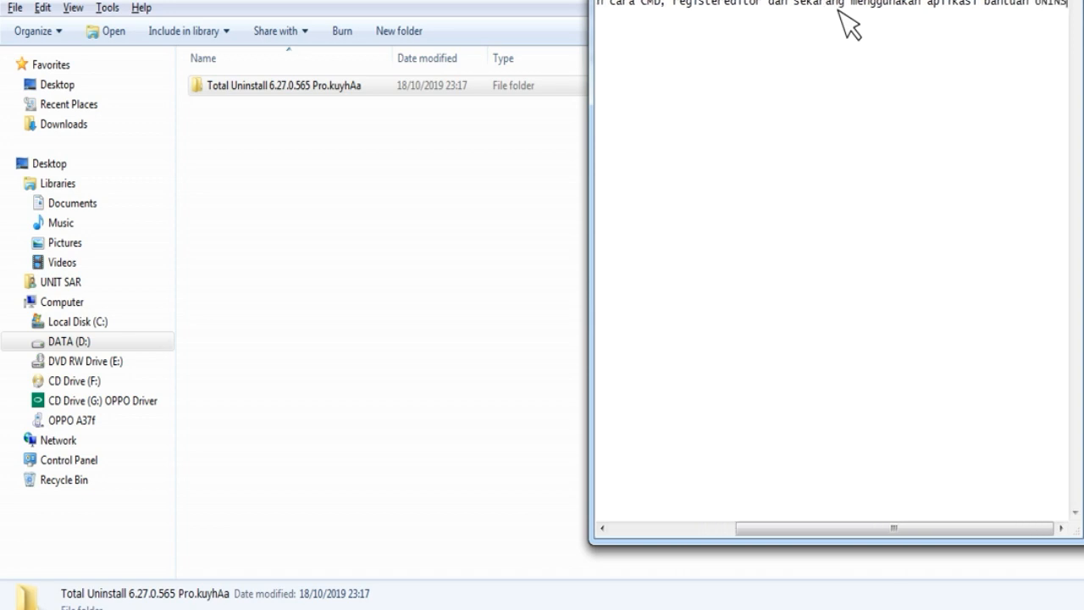
key("BackSpace")
key("BackSpace")
key("BackSpace")
key("BackSpace")
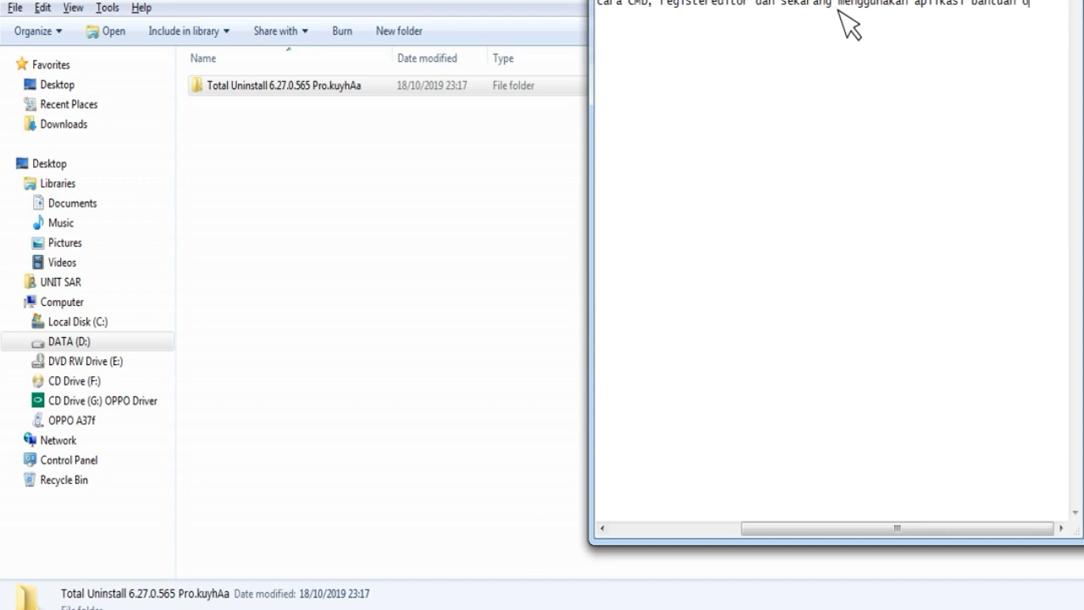
type("PERFE")
type("CT")
type(" UNI")
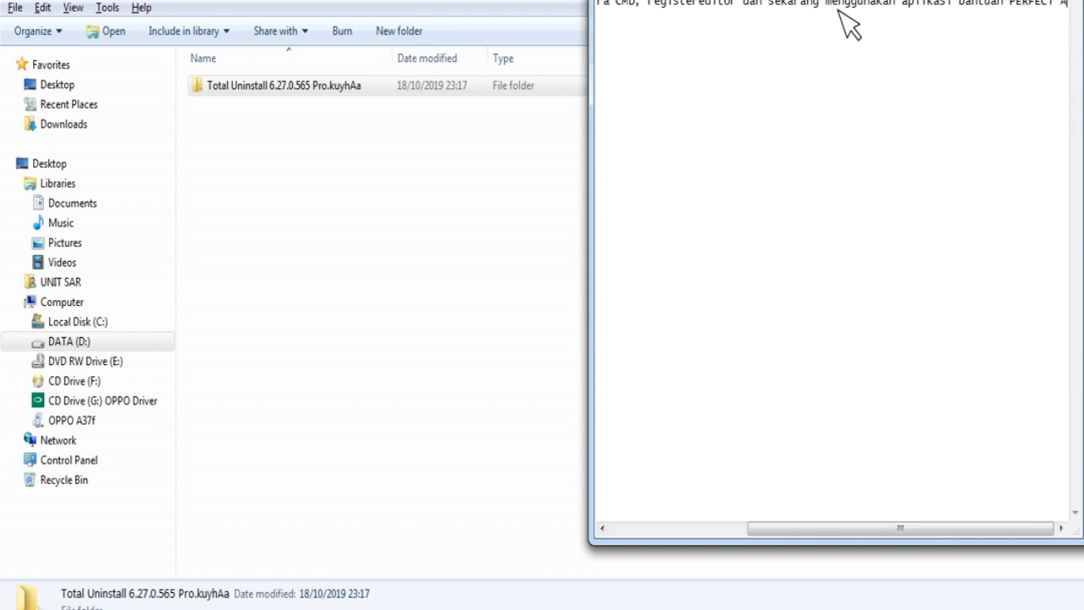
key("BackSpace")
key("BackSpace")
key("BackSpace")
key("BackSpace")
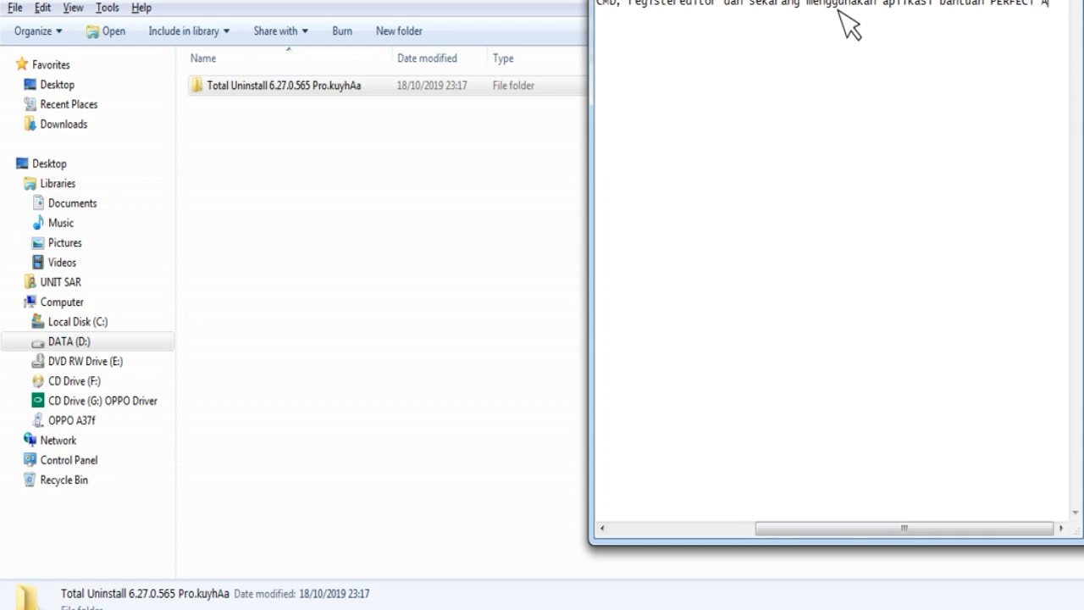
type("UNINSTALLER")
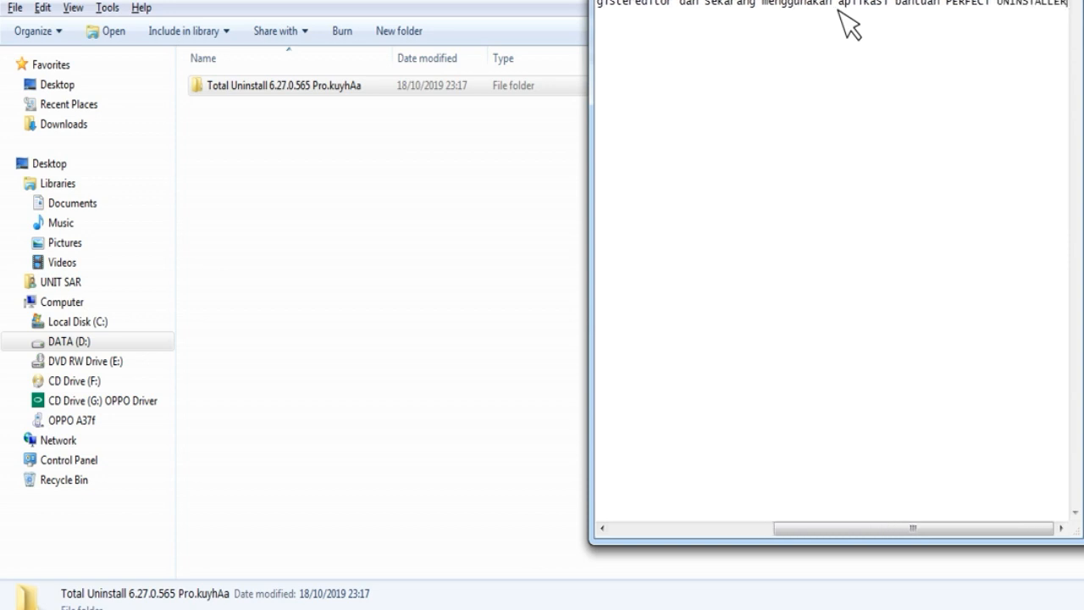
- Start a new line in the note reading "KITA COBA"
key("Return")
type("KI")
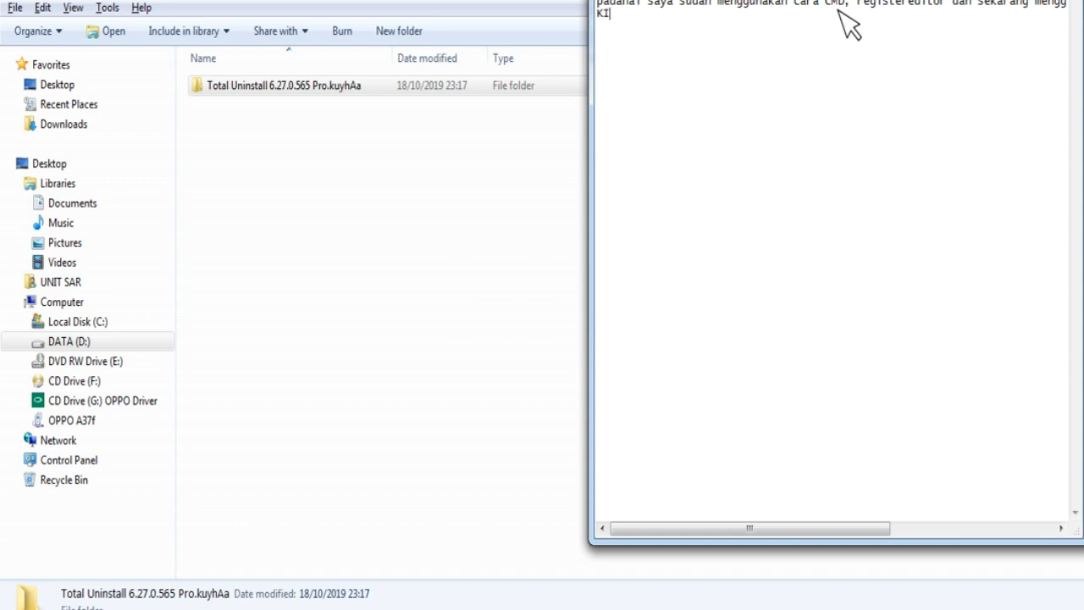
type("TA COBA")
- Launch the Total.Uninstall.6.27.0 installer from the Total Uninstall 6.27.0.565 Pro.kuyhAa folder and advance to the language and installation type options
double_click(426, 93)
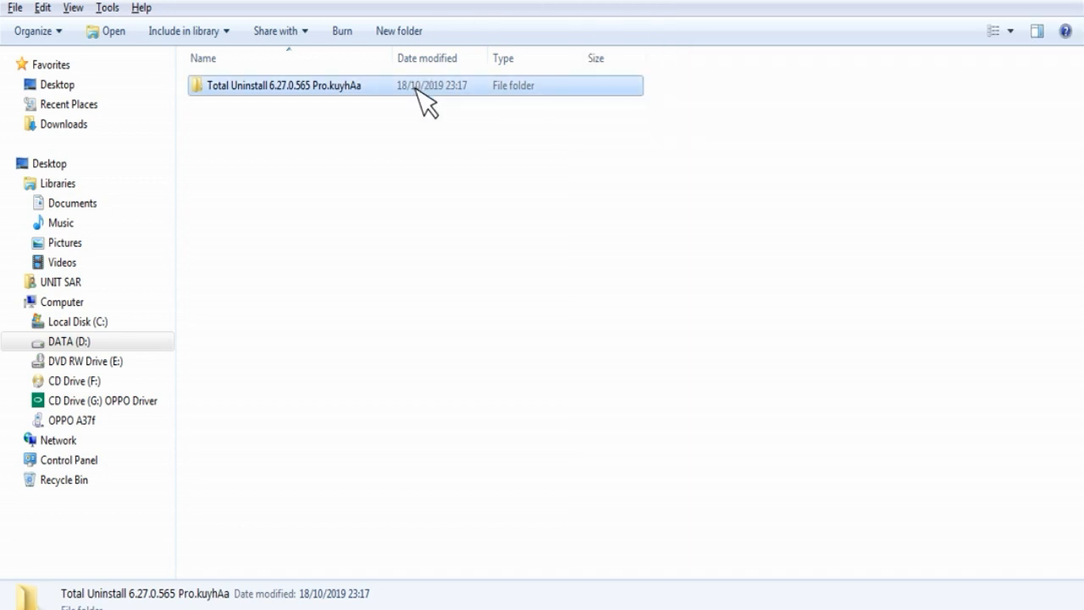
left_click(428, 107)
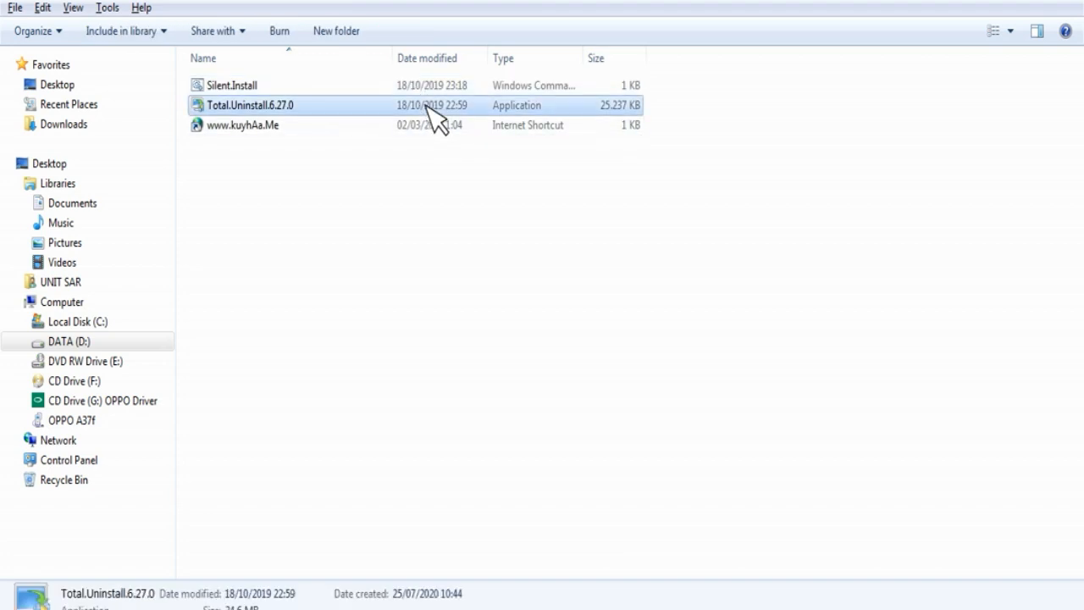
double_click(427, 103)
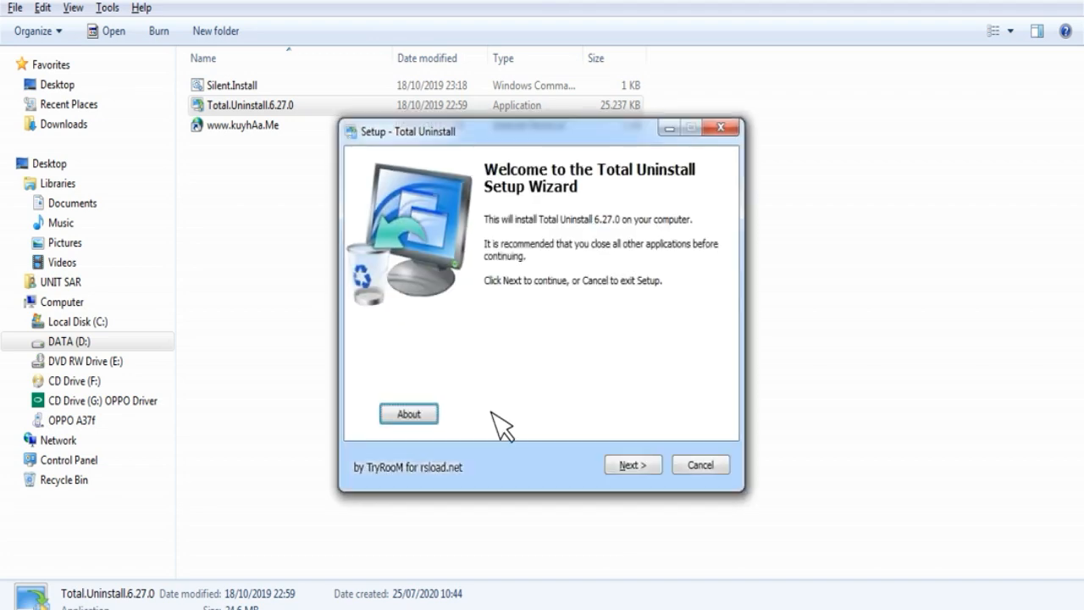
left_click(631, 468)
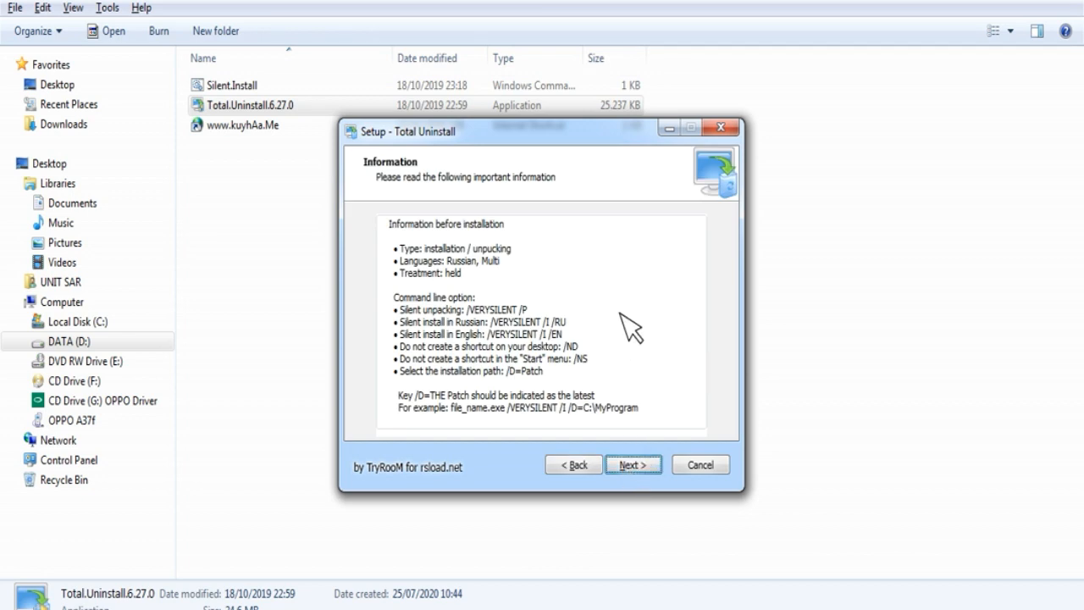
left_click(641, 468)
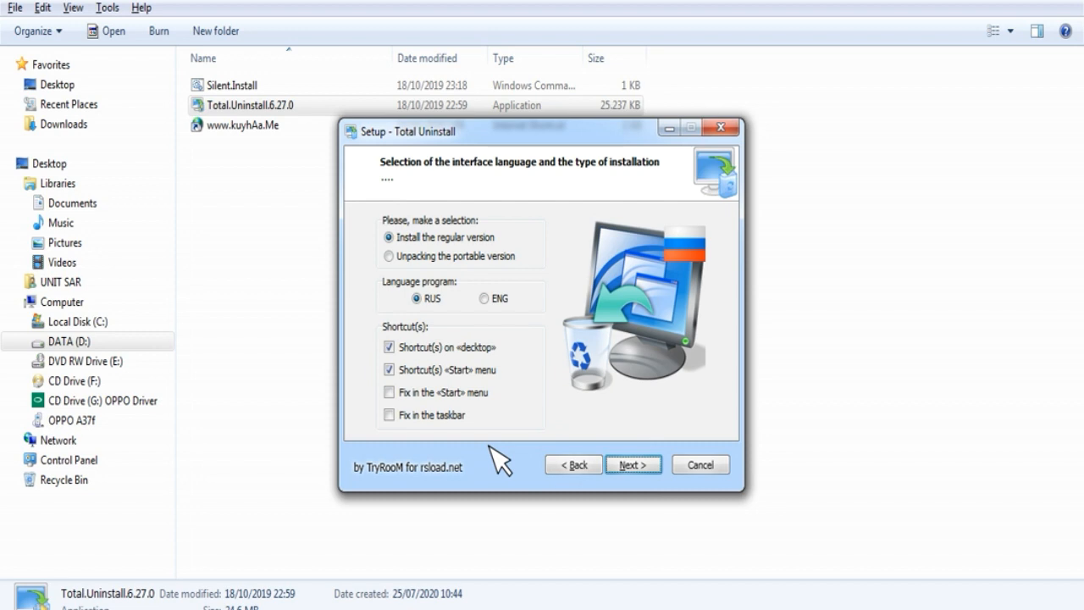
left_click(423, 416)
left_click(413, 395)
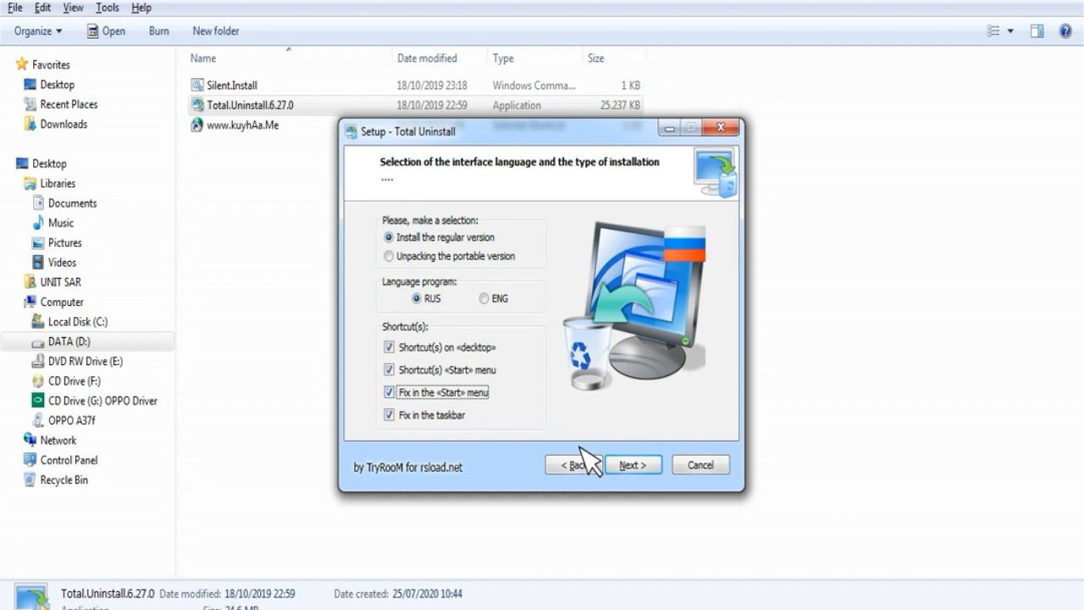
left_click(446, 395)
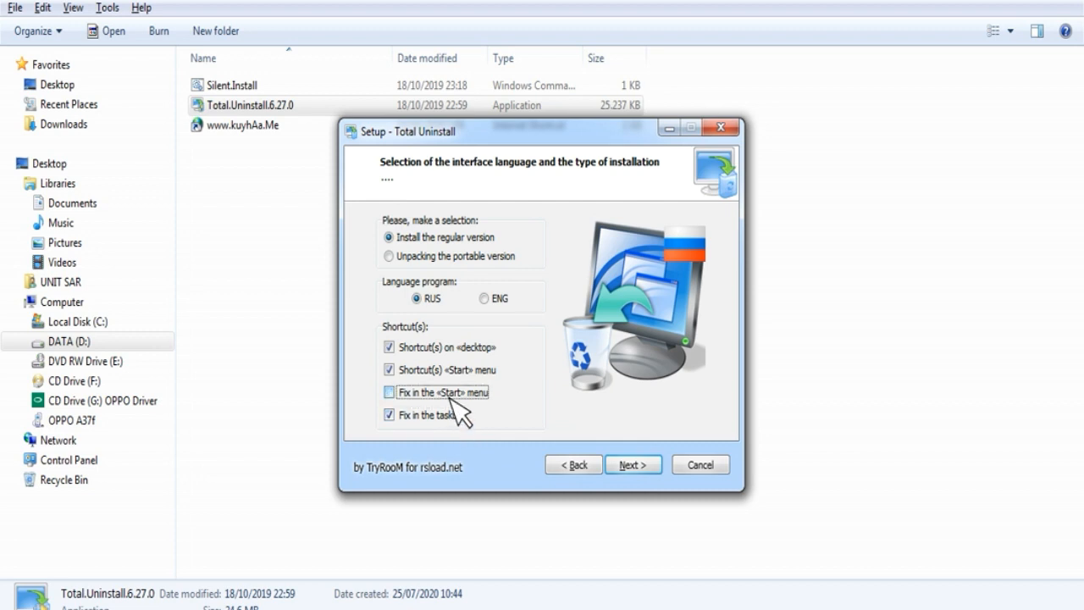
left_click(455, 414)
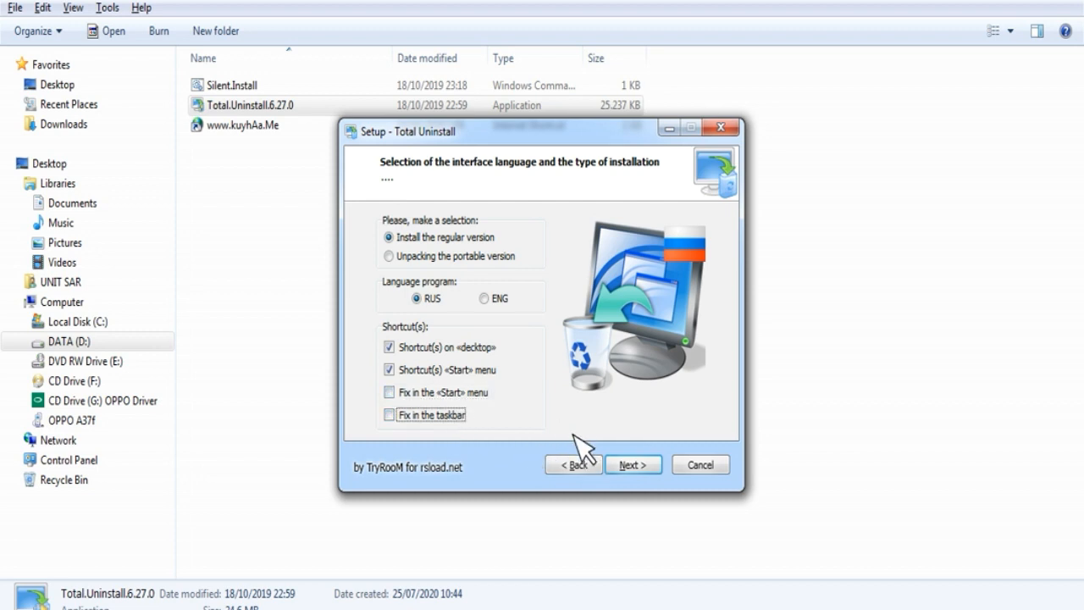
- Install the regular version with the preset options into C:\Program Files\Total Uninstall 6 and agree to run the program
left_click(631, 466)
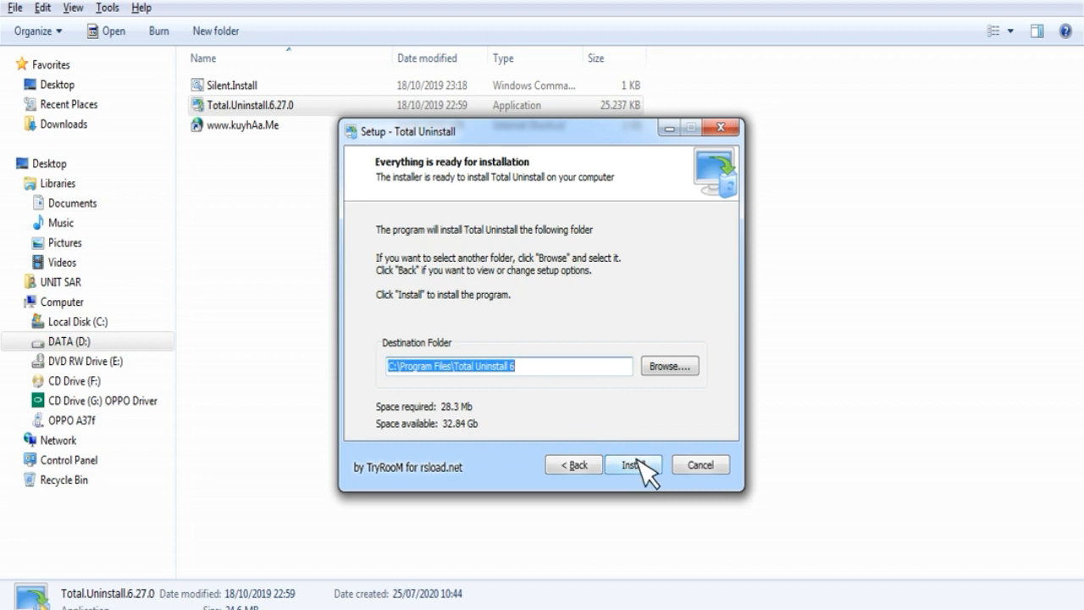
left_click(634, 465)
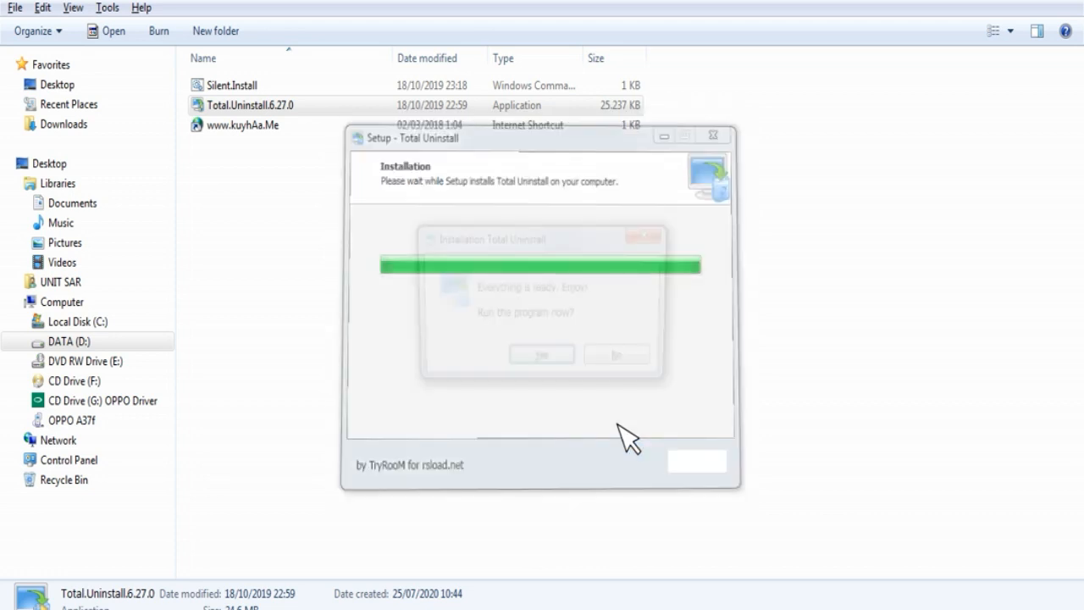
left_click(561, 360)
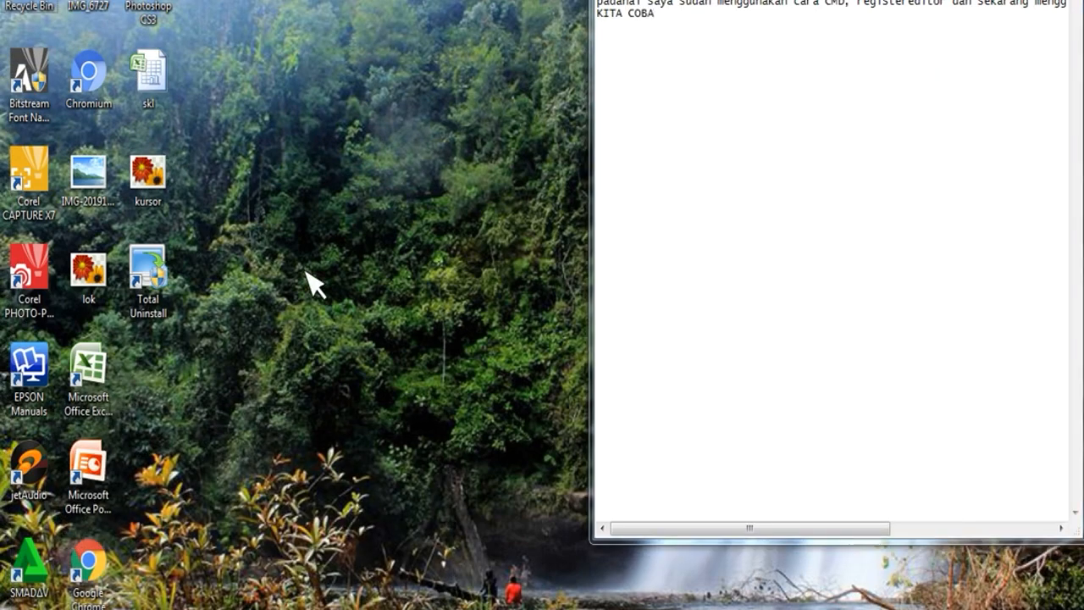
- Refresh the desktop and launch Total Uninstall from its desktop shortcut
right_click(304, 271)
left_click(343, 323)
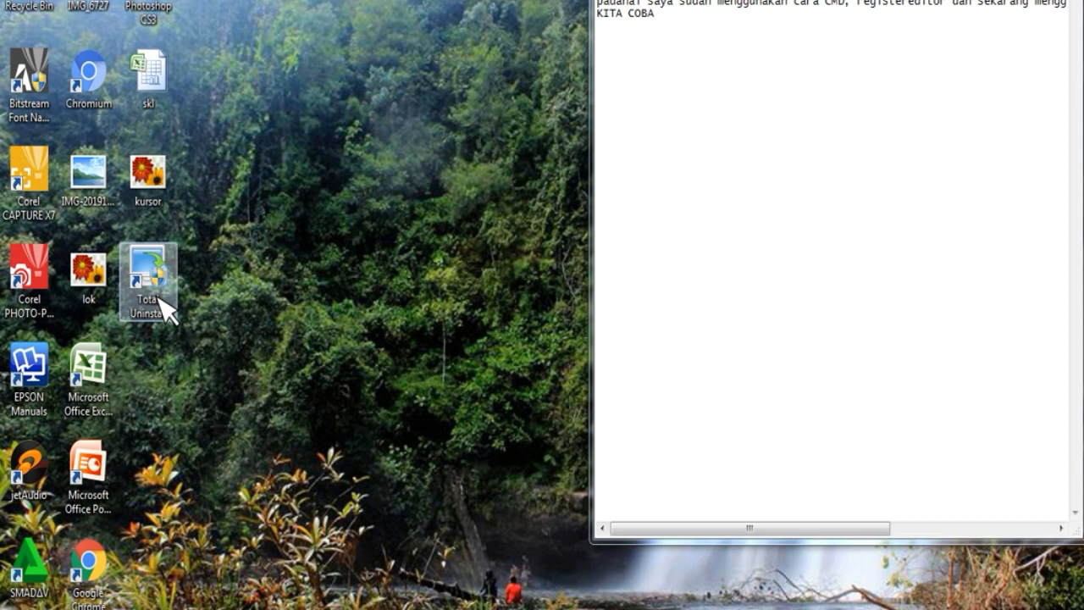
left_click(161, 307)
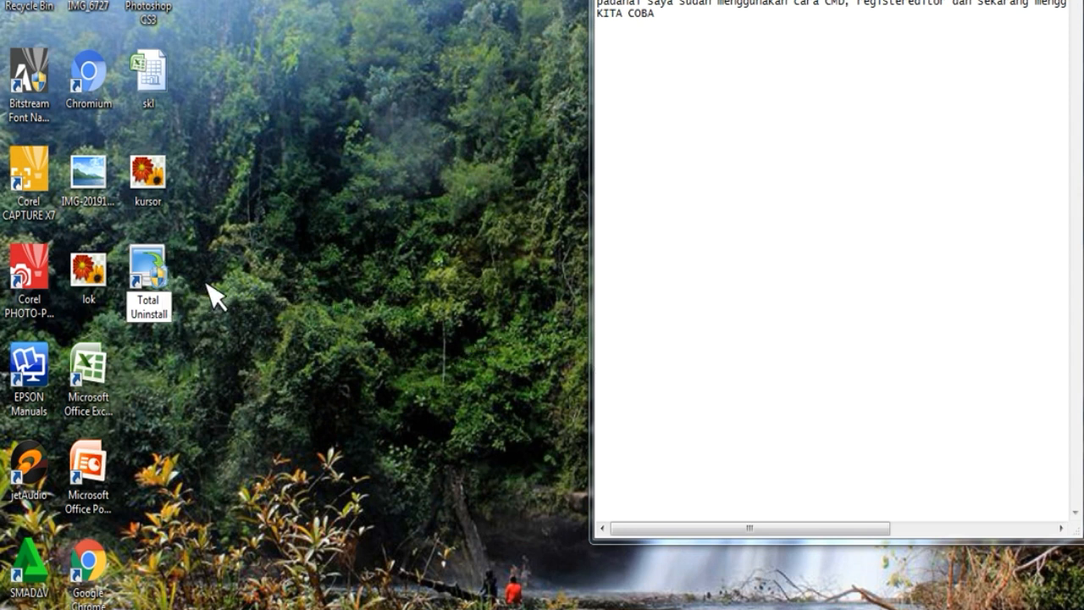
double_click(161, 284)
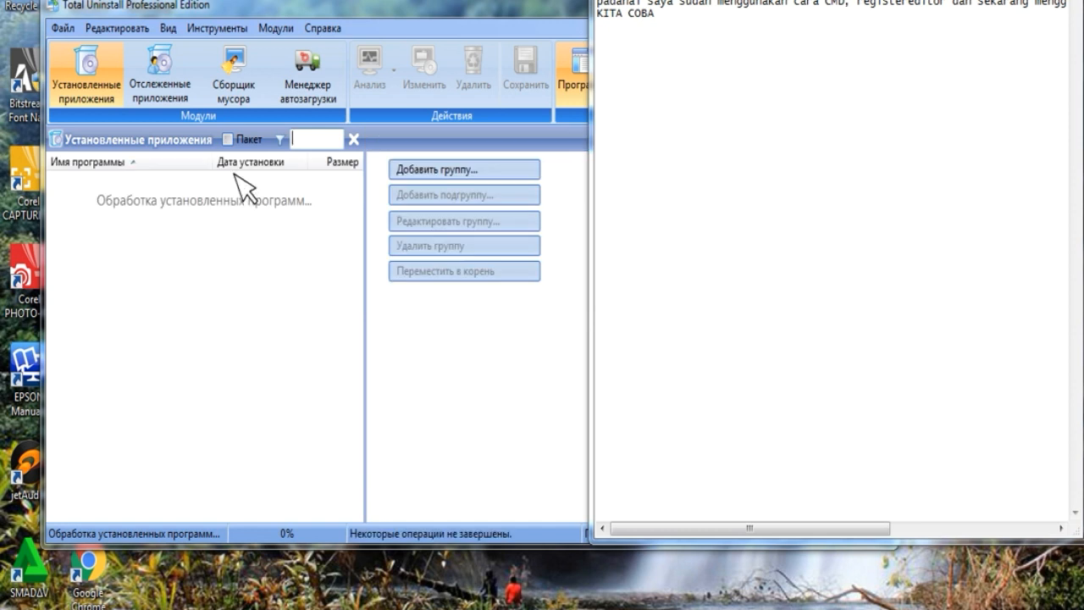
- Check the version and registration details in the program's About information, and close it
left_click(320, 32)
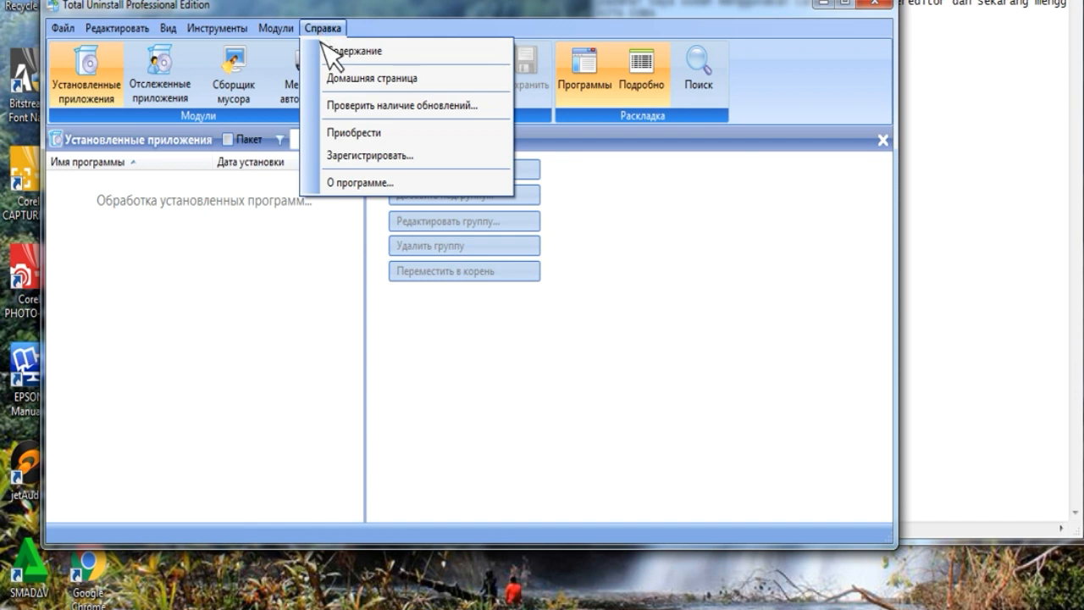
left_click(369, 180)
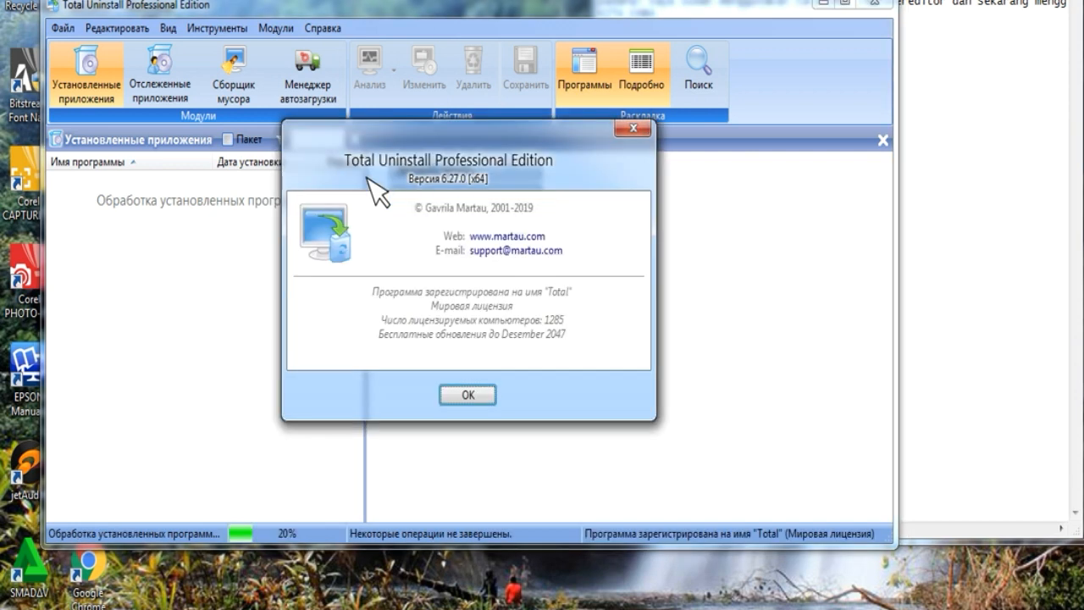
left_click(632, 129)
left_click(290, 30)
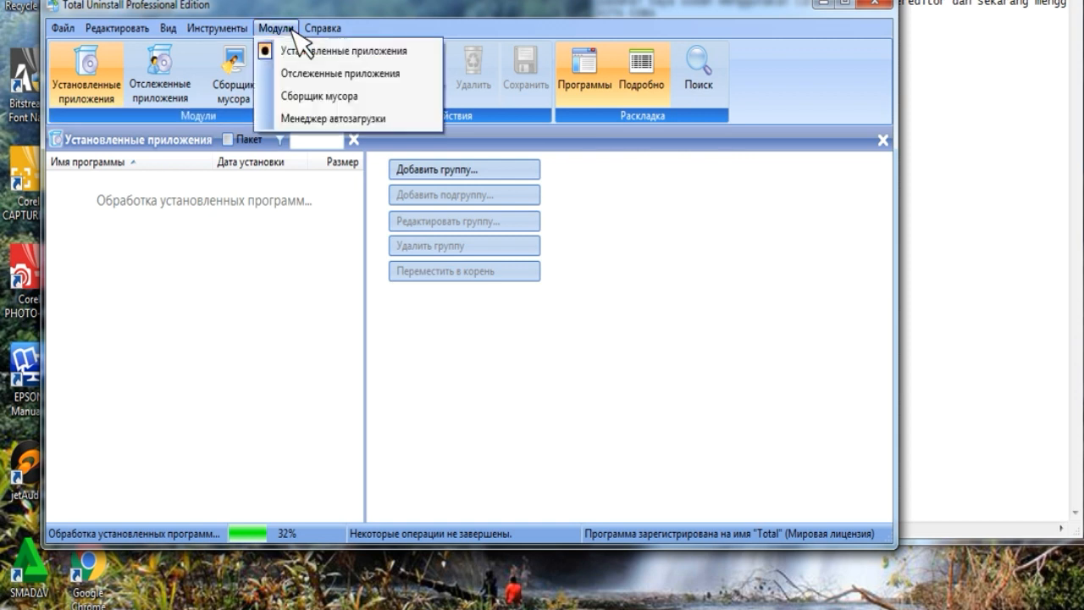
mouse_move(61, 29)
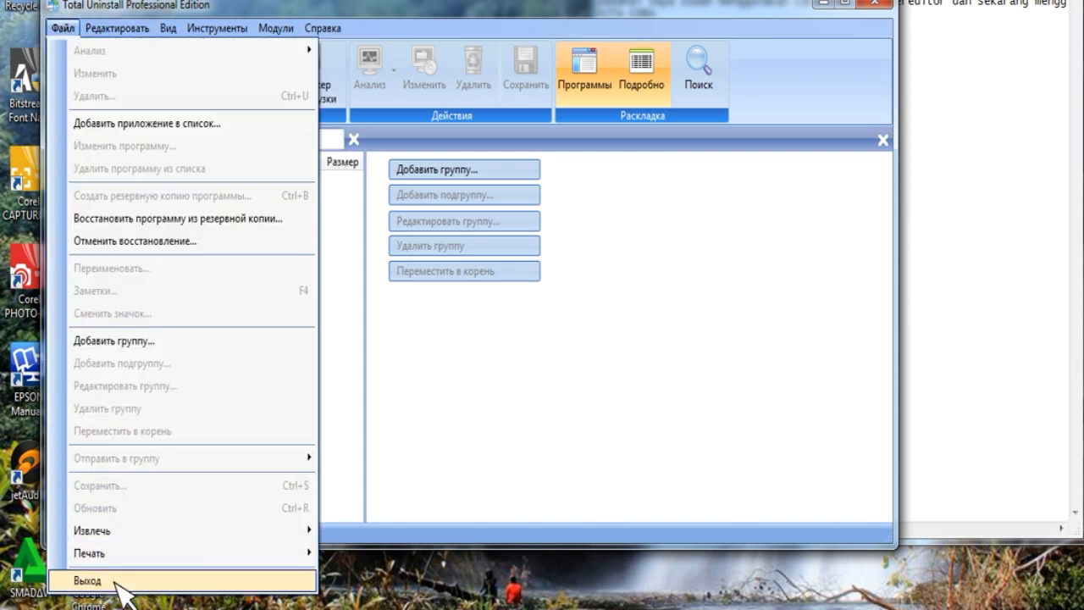
left_click(63, 28)
mouse_move(95, 568)
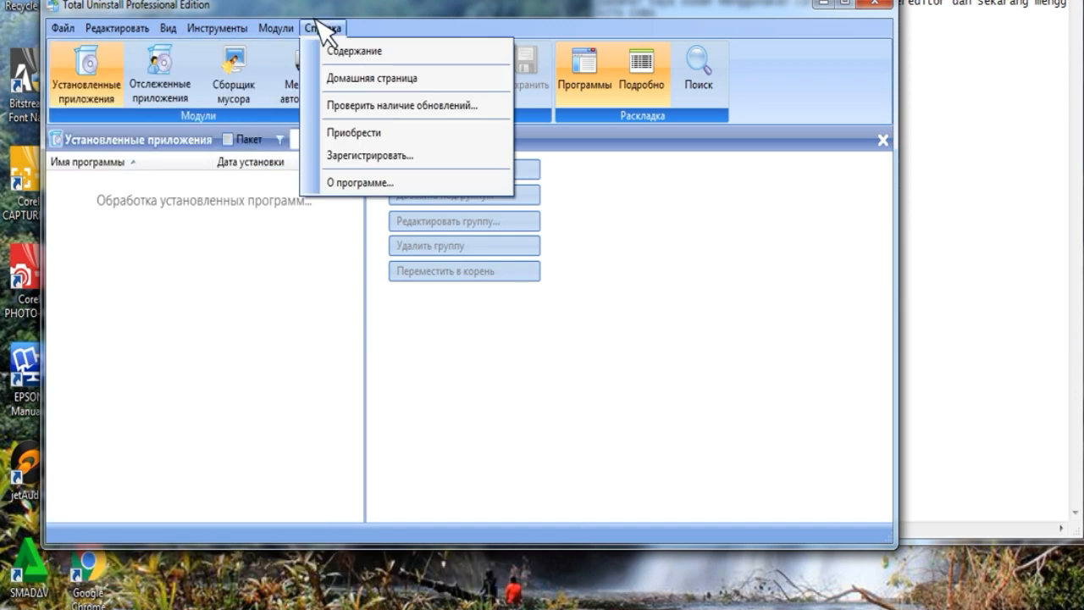
mouse_move(287, 27)
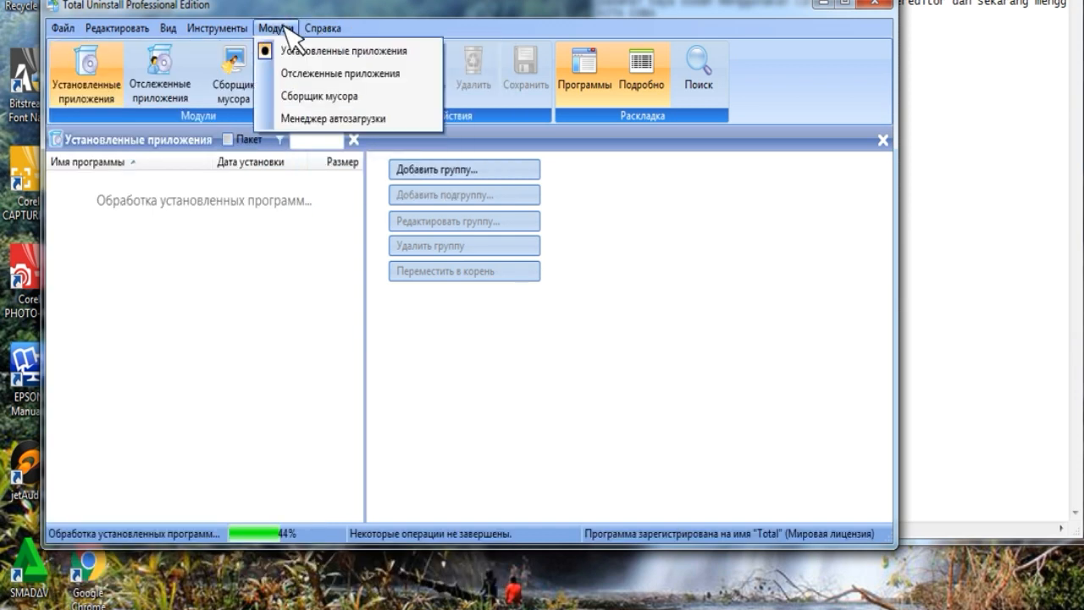
mouse_move(322, 31)
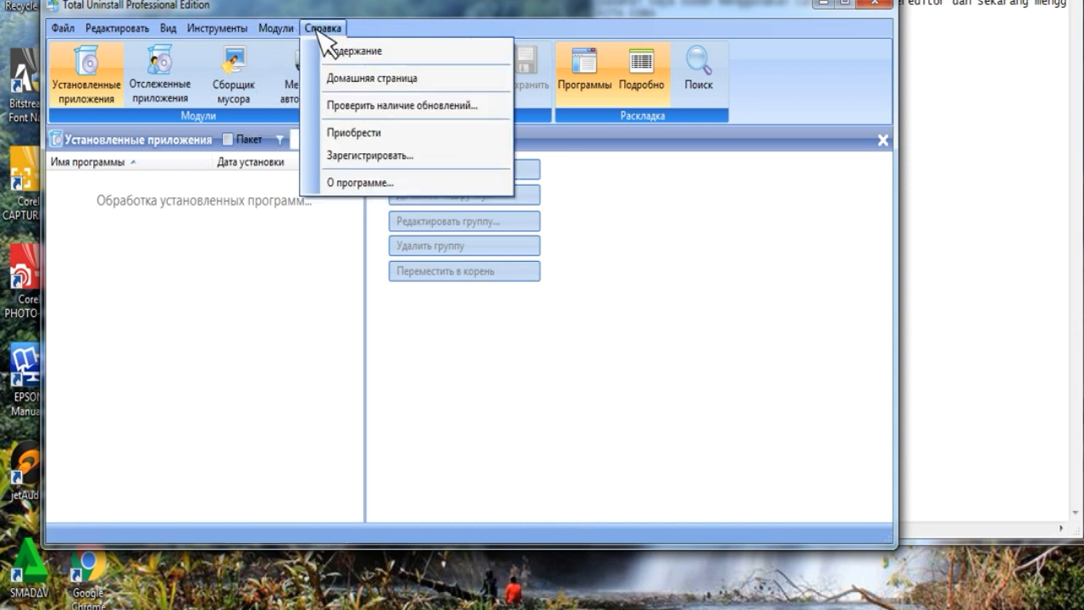
- Check the About information again, and open the registration form and close it without registering
left_click(348, 184)
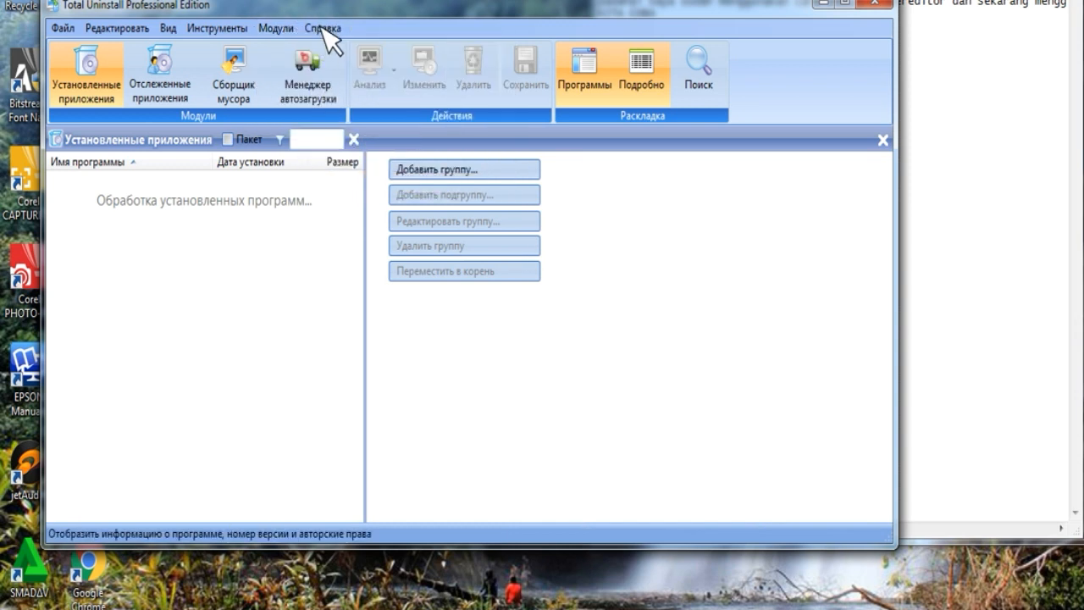
left_click(634, 129)
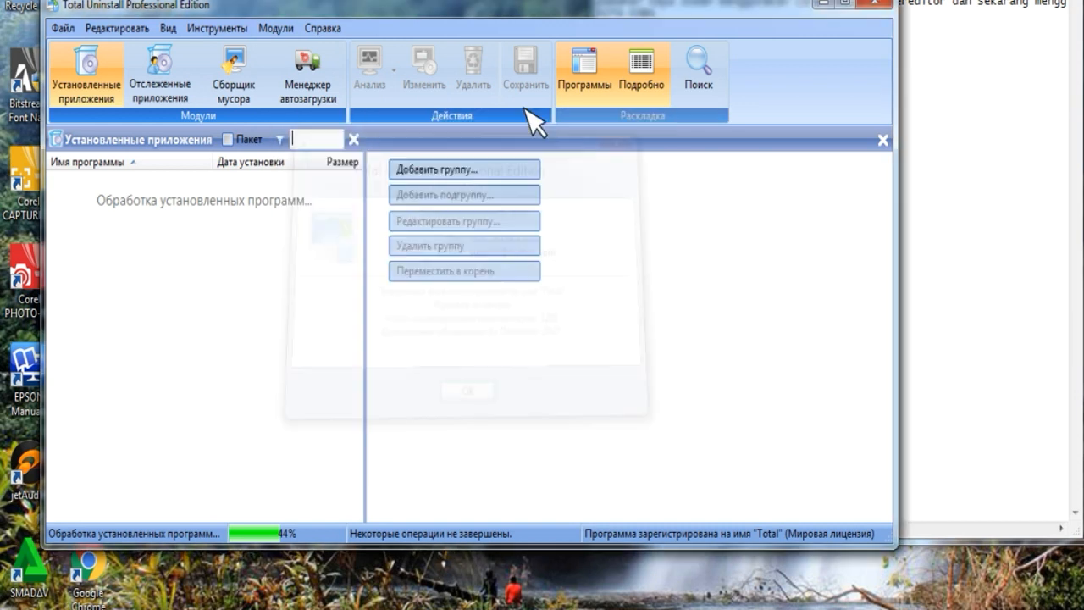
left_click(322, 27)
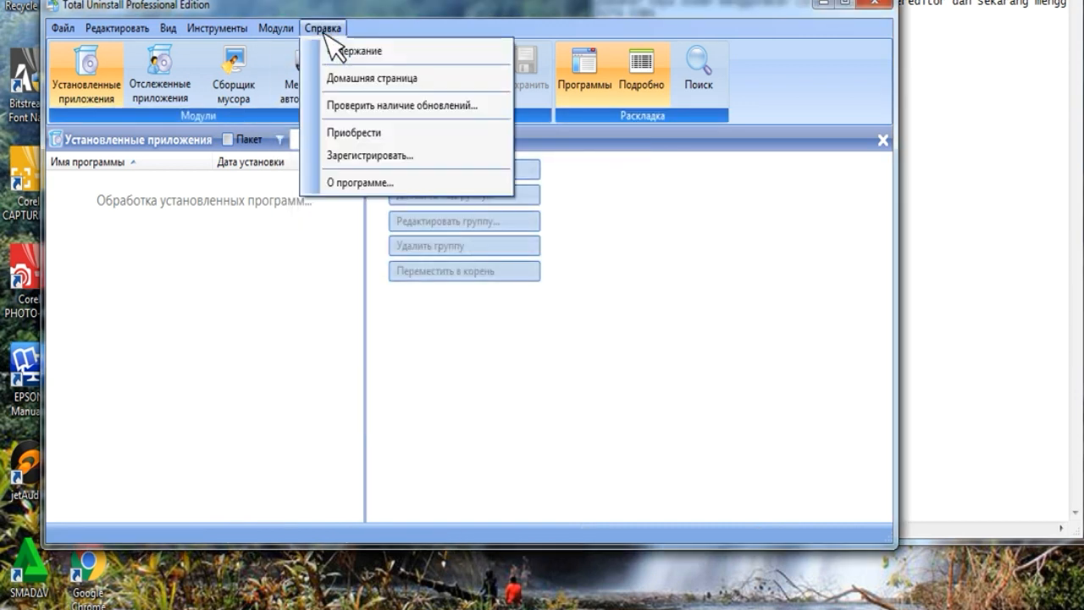
left_click(377, 155)
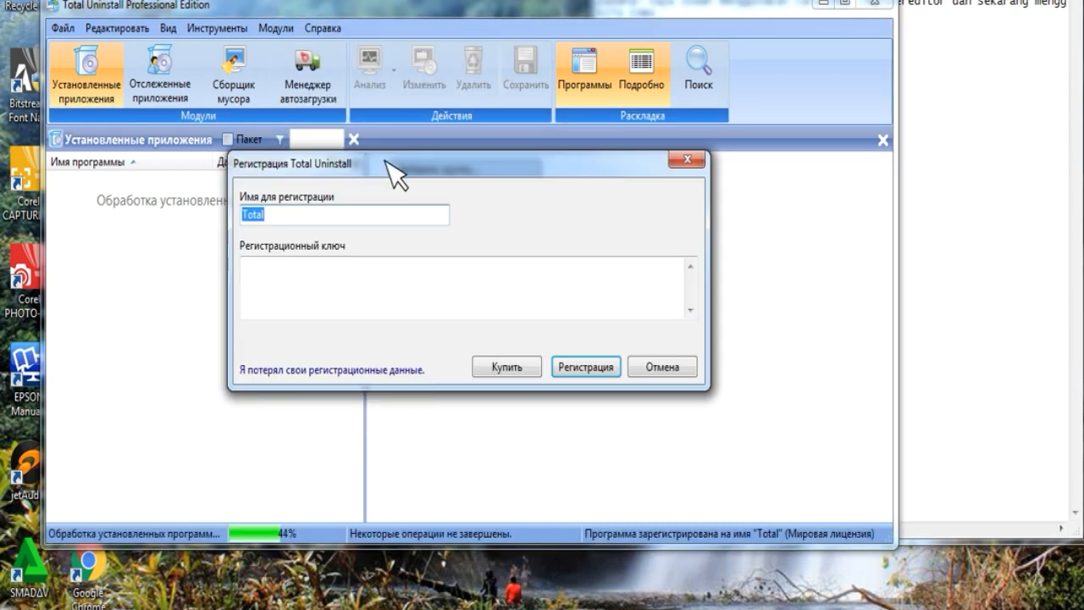
left_click(689, 160)
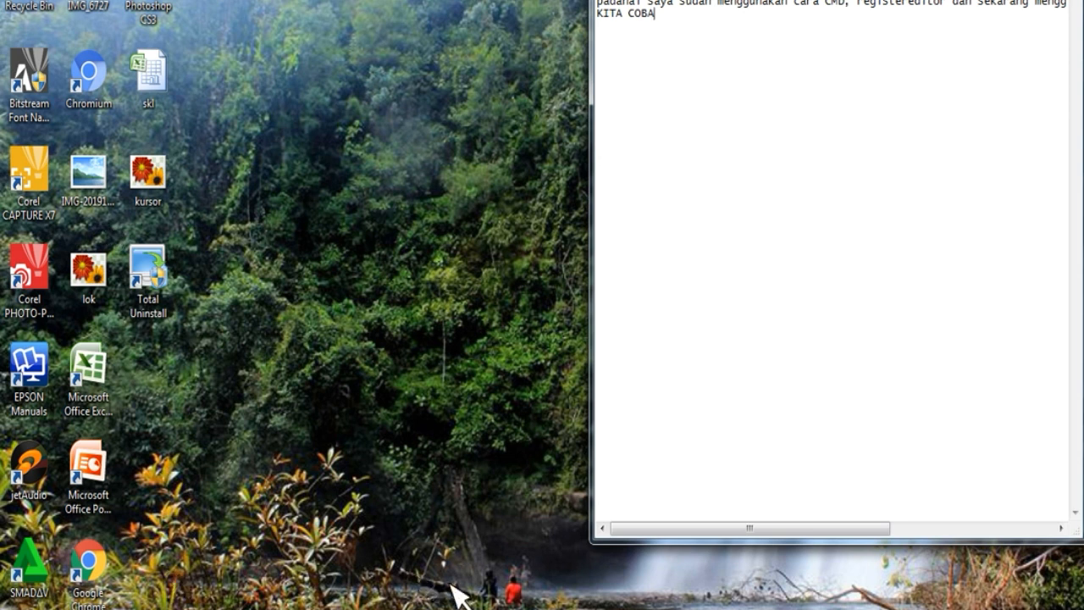
- Relaunch Total Uninstall from the desktop after closing the OPPO Driver AutoPlay window and refreshing the desktop
left_click(316, 145)
right_click(316, 146)
left_click(138, 296)
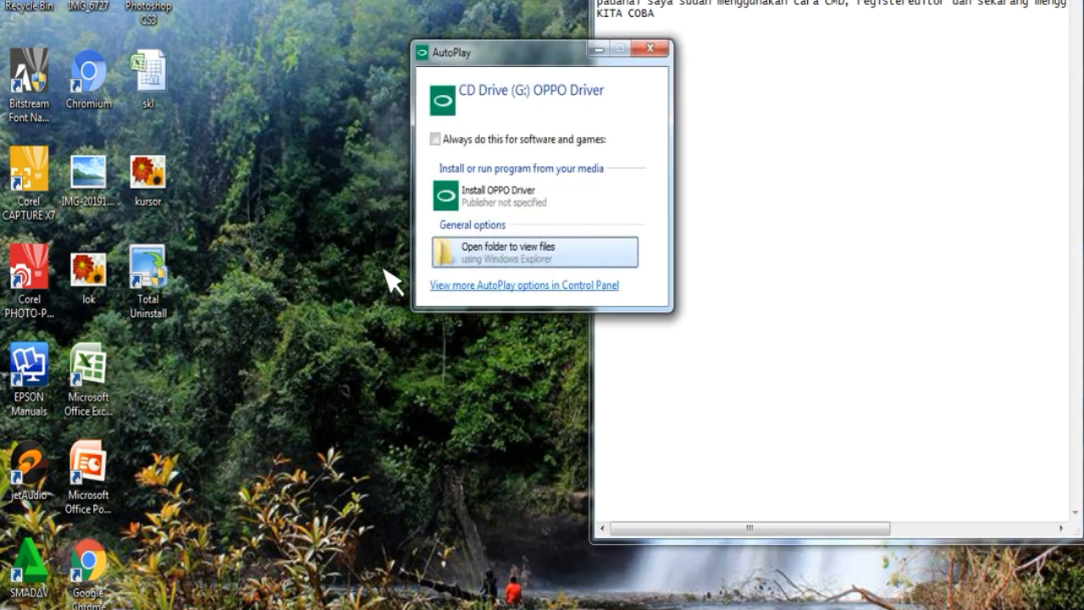
left_click(650, 49)
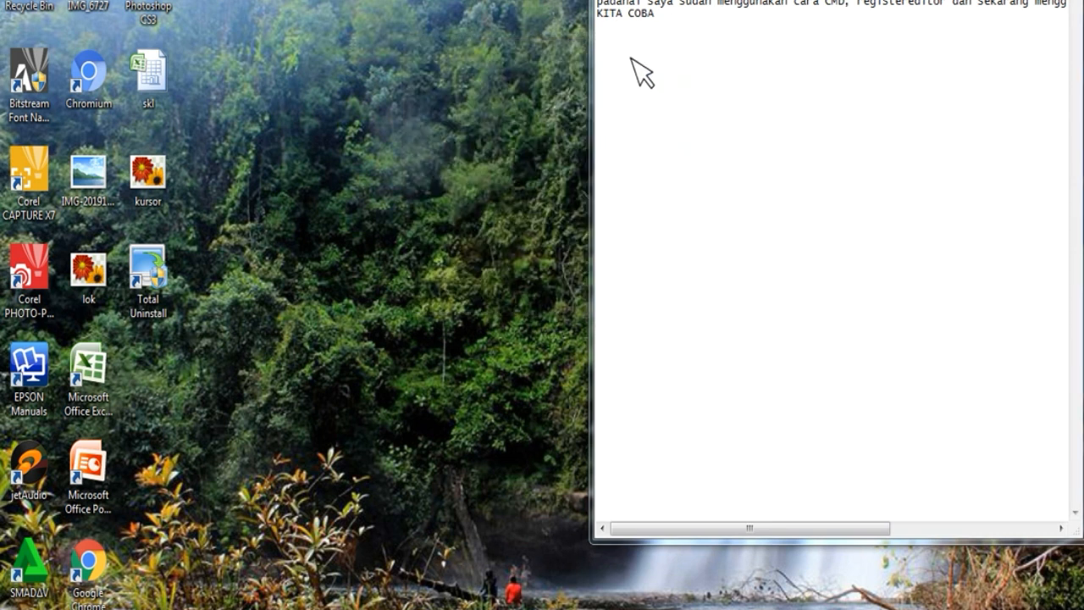
left_click(651, 49)
right_click(378, 131)
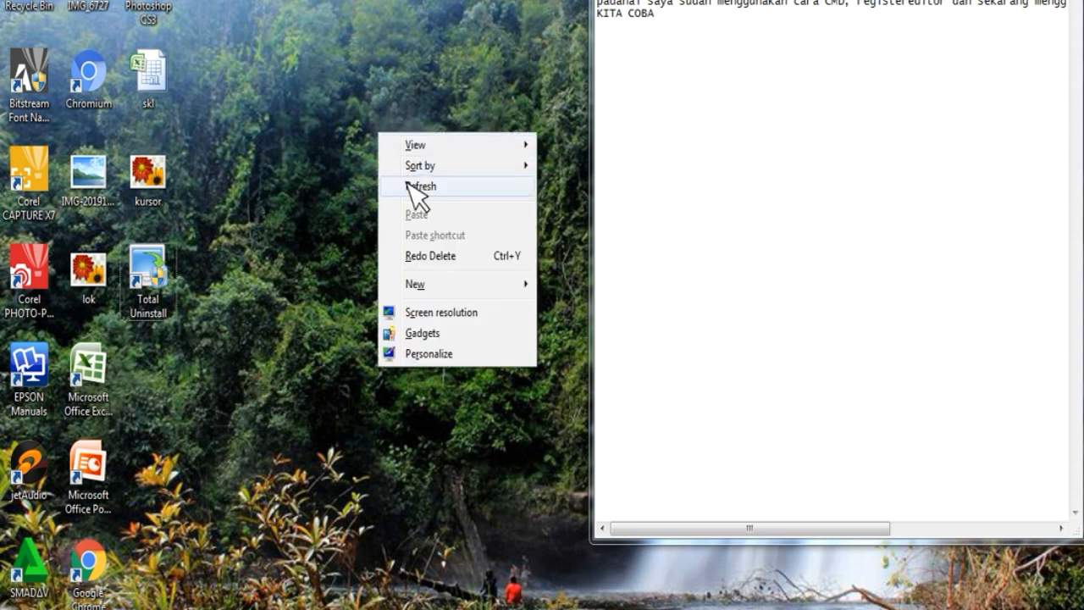
left_click(413, 188)
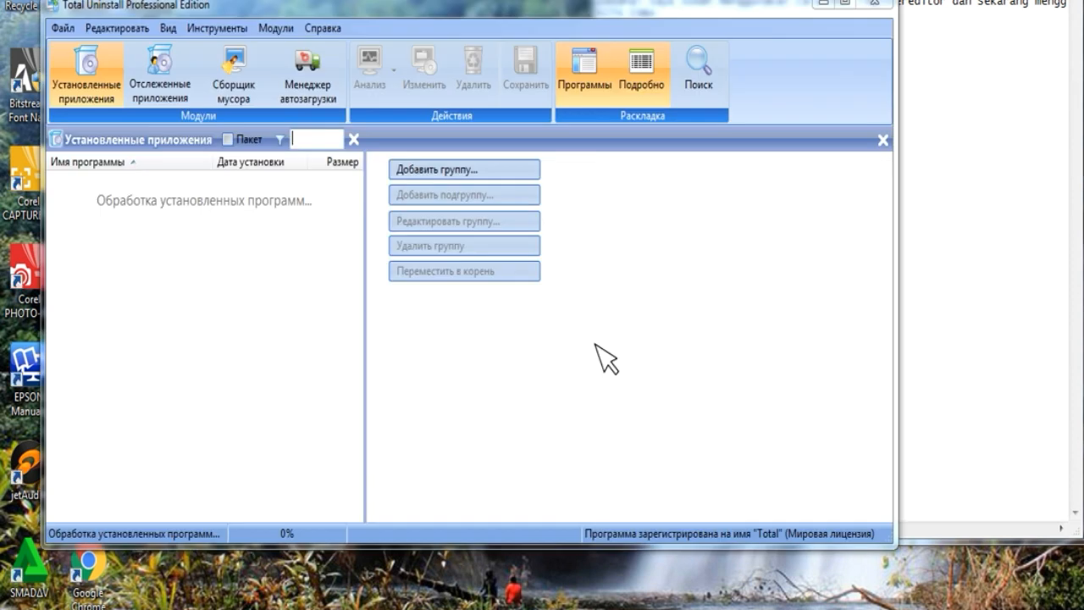
- Look through the installed applications, monitored applications and junk cleaner modules, returning to the monitored applications
left_click(159, 89)
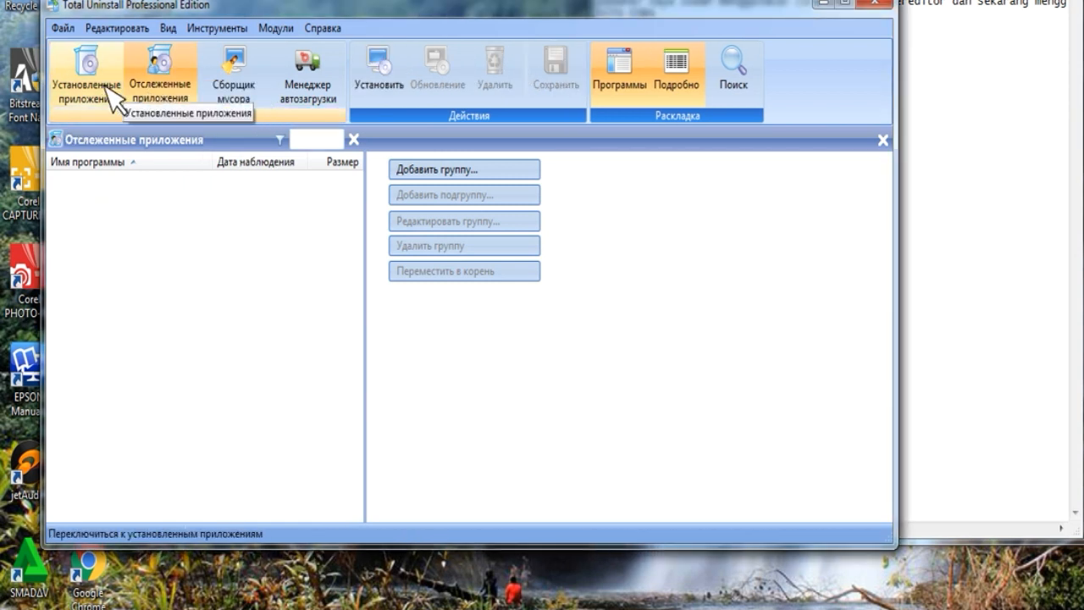
left_click(111, 93)
left_click(159, 76)
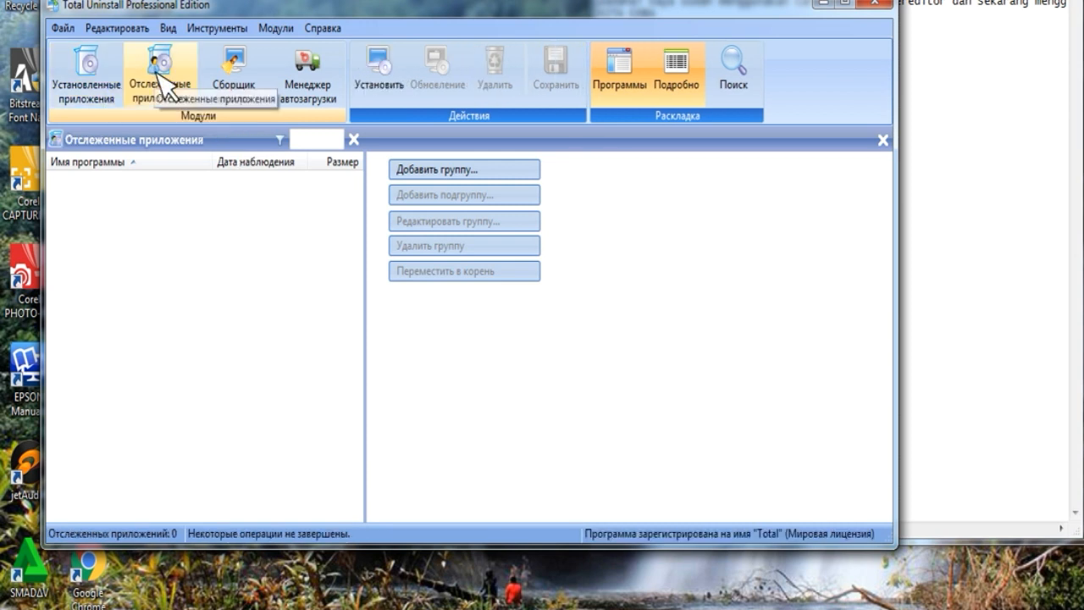
left_click(230, 83)
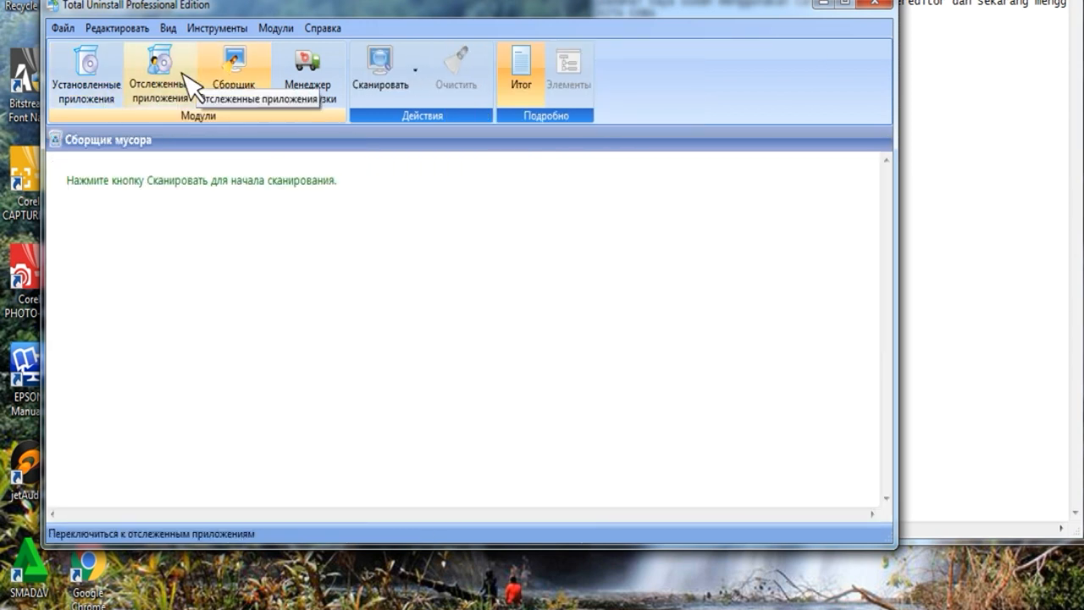
left_click(163, 93)
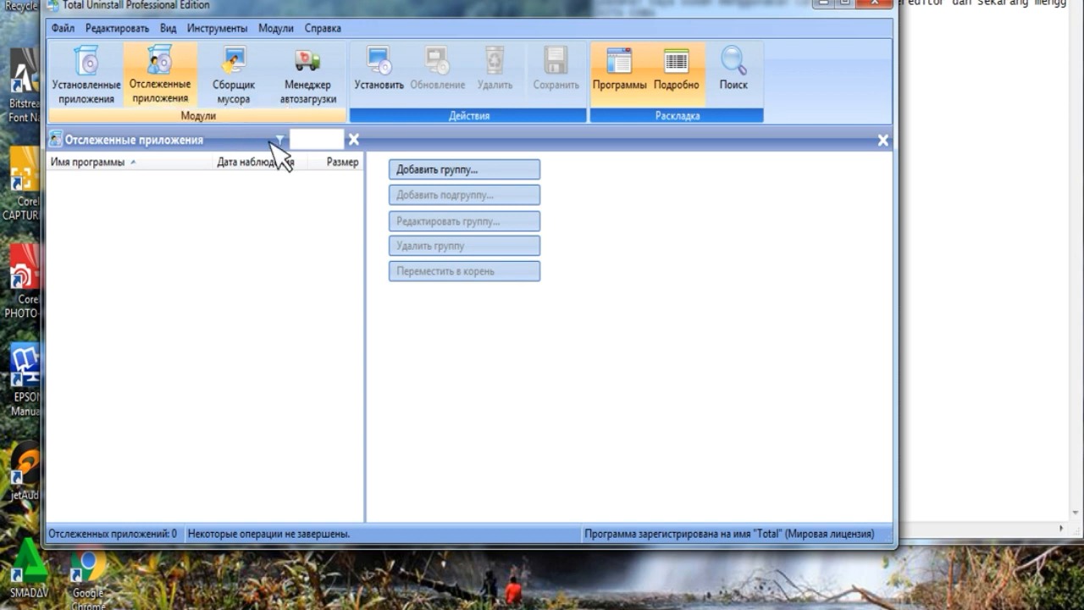
- Filter the monitored applications by ADOBE and review the available file commands
left_click(310, 141)
type("ADOBE")
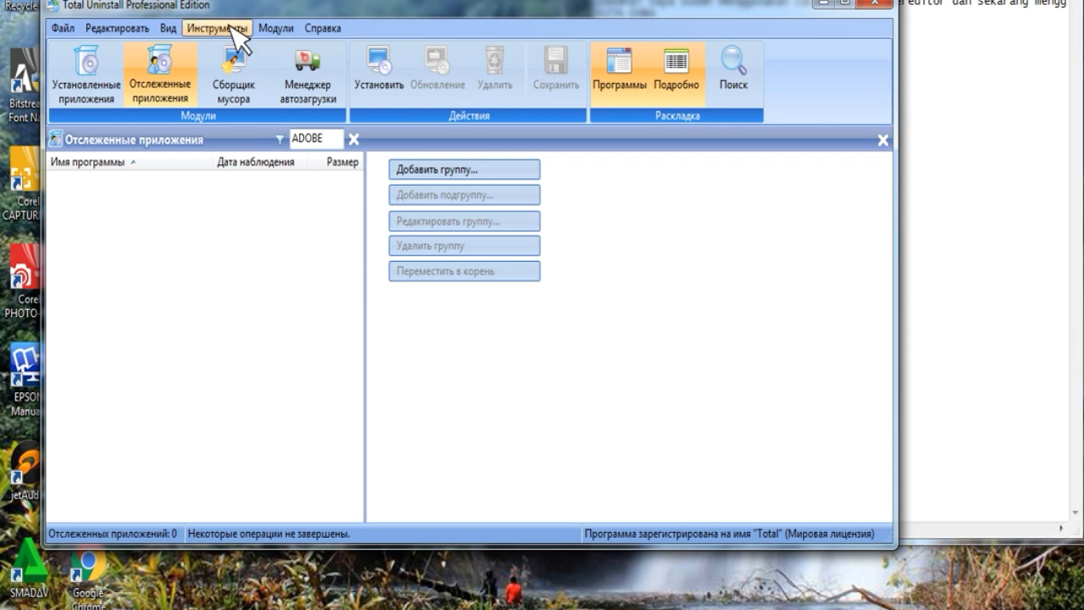
left_click(62, 30)
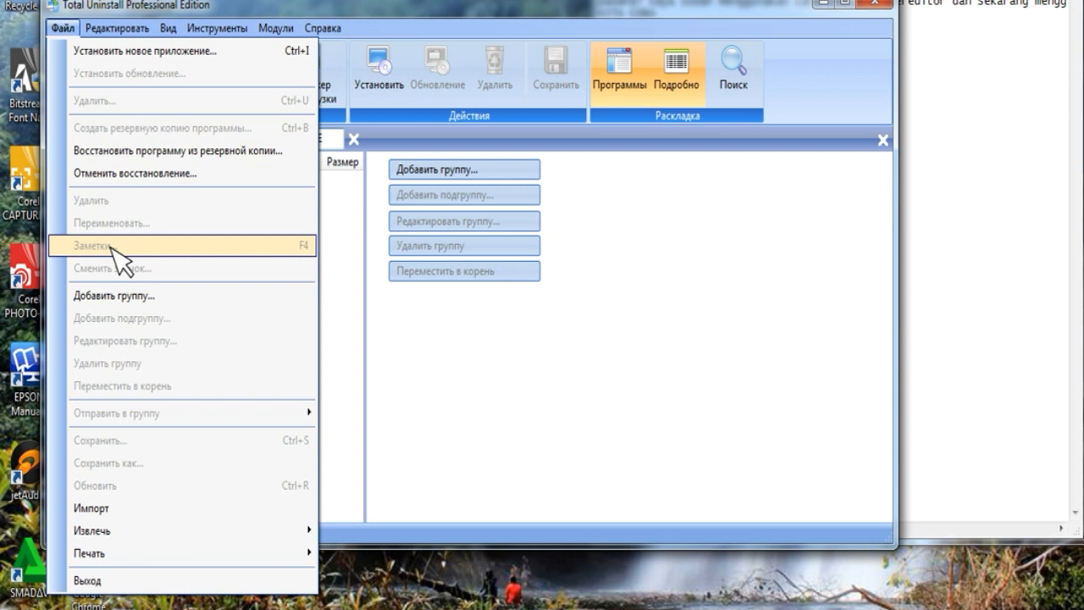
mouse_move(268, 557)
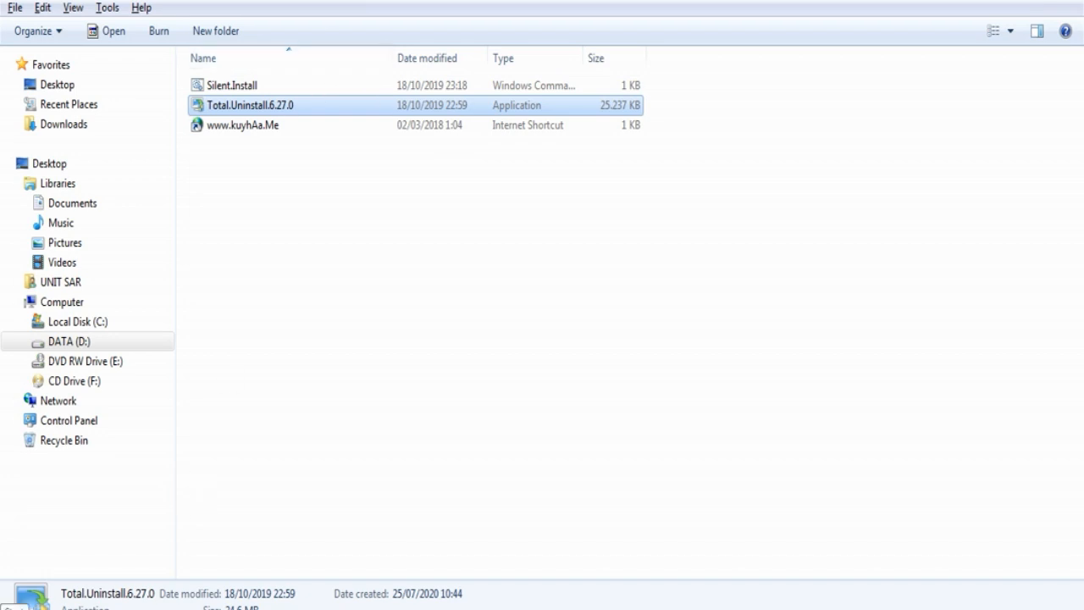
- Open the Windows Control Panel and go to its list of programs that can be uninstalled
key("super")
left_click(267, 405)
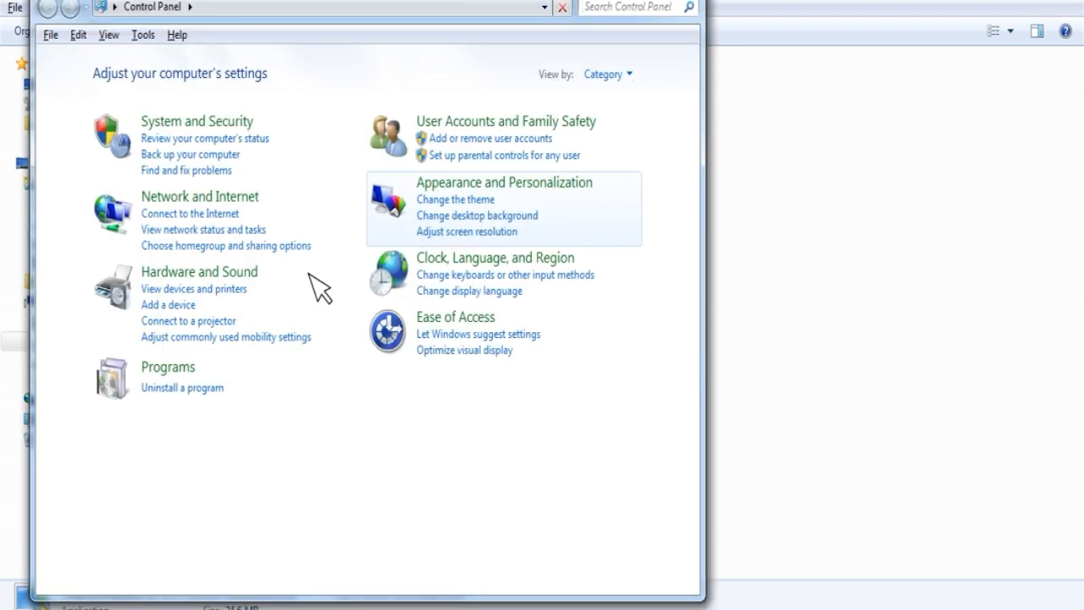
left_click(187, 389)
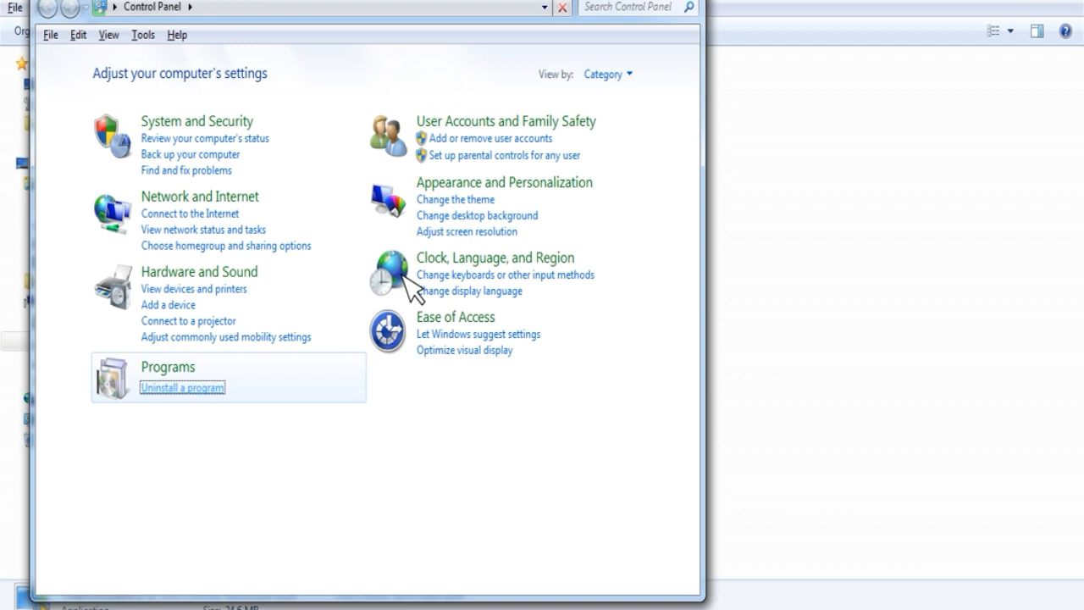
left_click(211, 388)
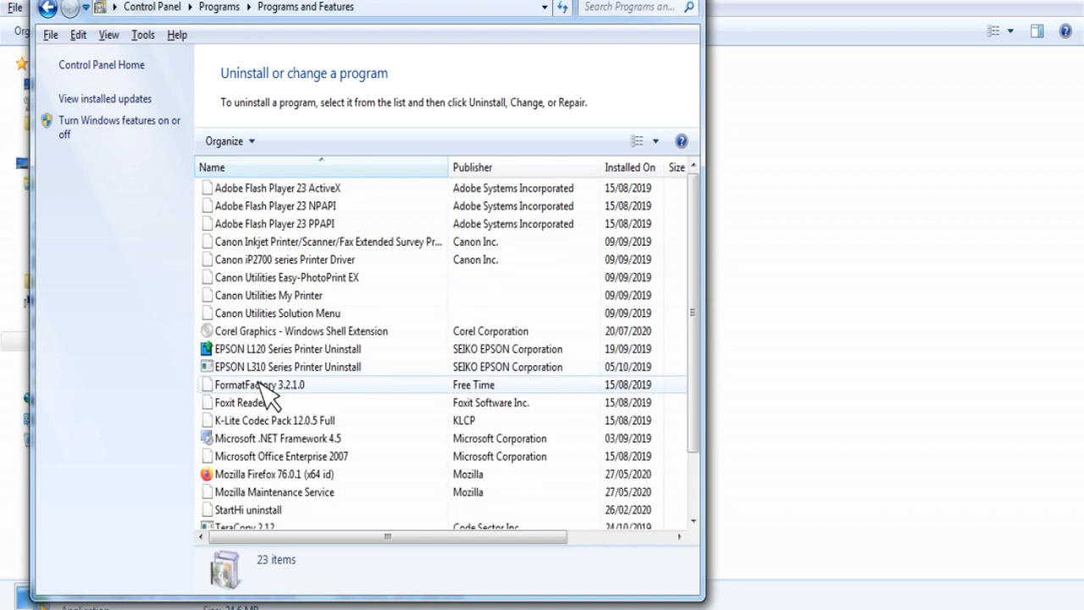
- Examine the installed programs list down to its end to find the Total Uninstall 6.27.0 entry
scroll(260, 385, "down", 1)
left_click(265, 489)
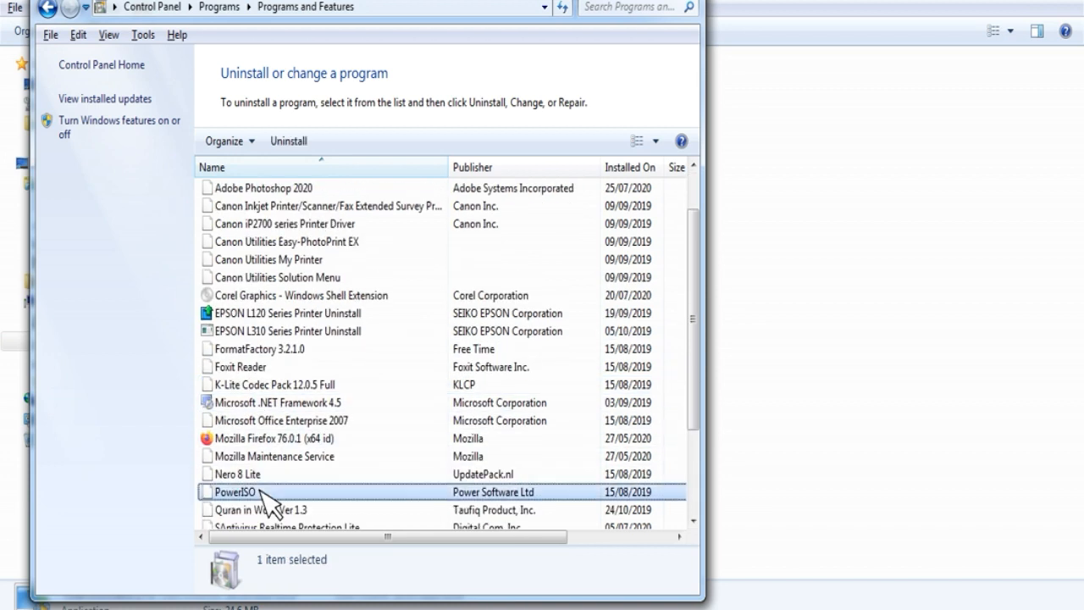
scroll(262, 487, "down", 2)
scroll(262, 479, "down", 3)
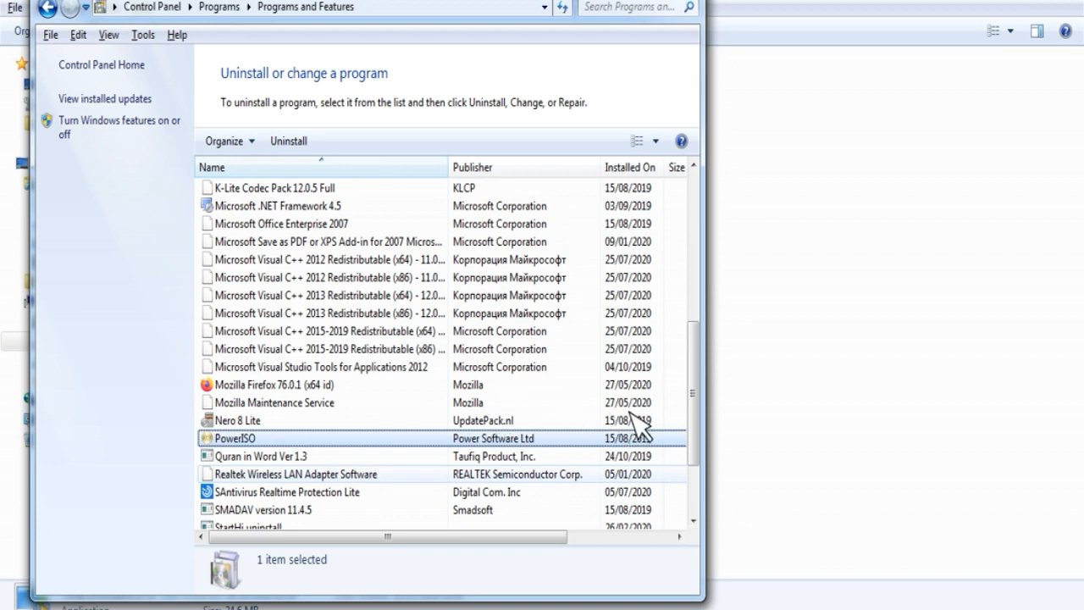
scroll(707, 415, "up", 3)
left_click_drag(697, 315, 705, 508)
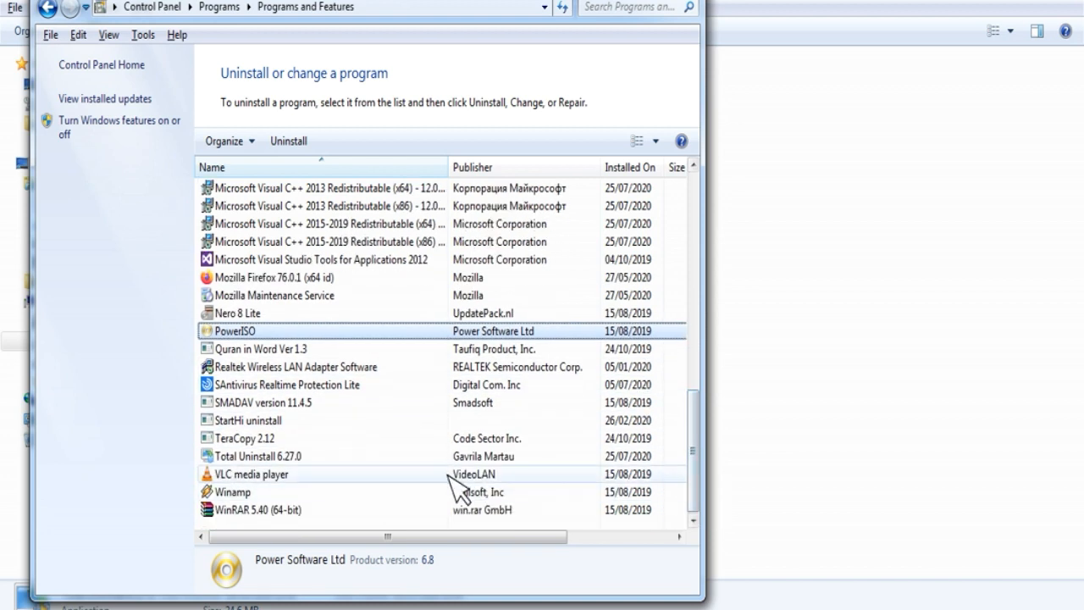
scroll(432, 461, "up", 1)
left_click(444, 463)
scroll(498, 498, "down", 1)
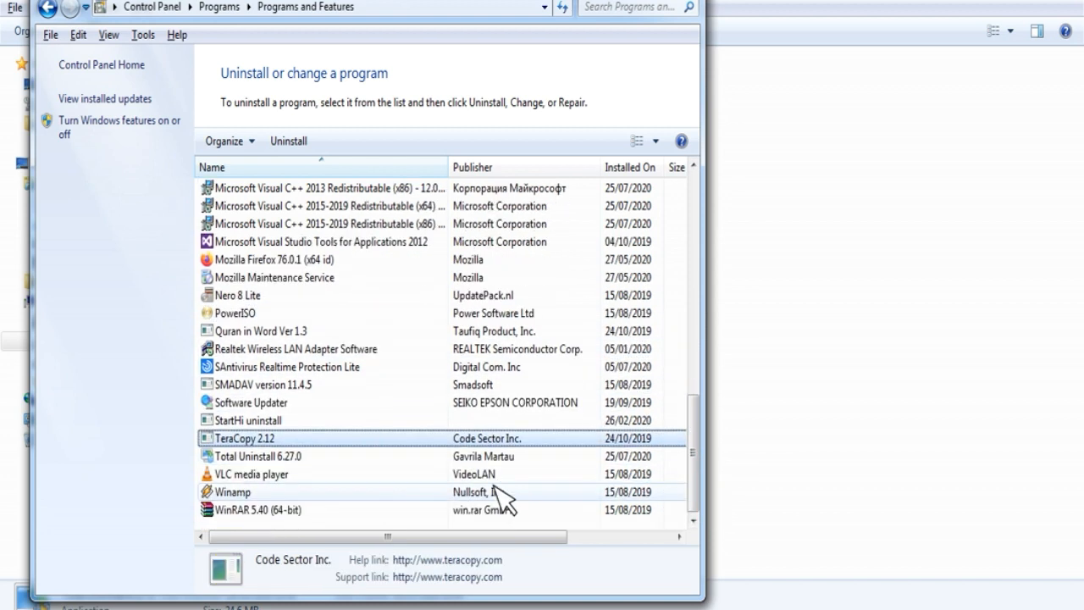
- Try to uninstall Total Uninstall 6.27.0 from the installed programs list, dismissing any notices
left_click(492, 456)
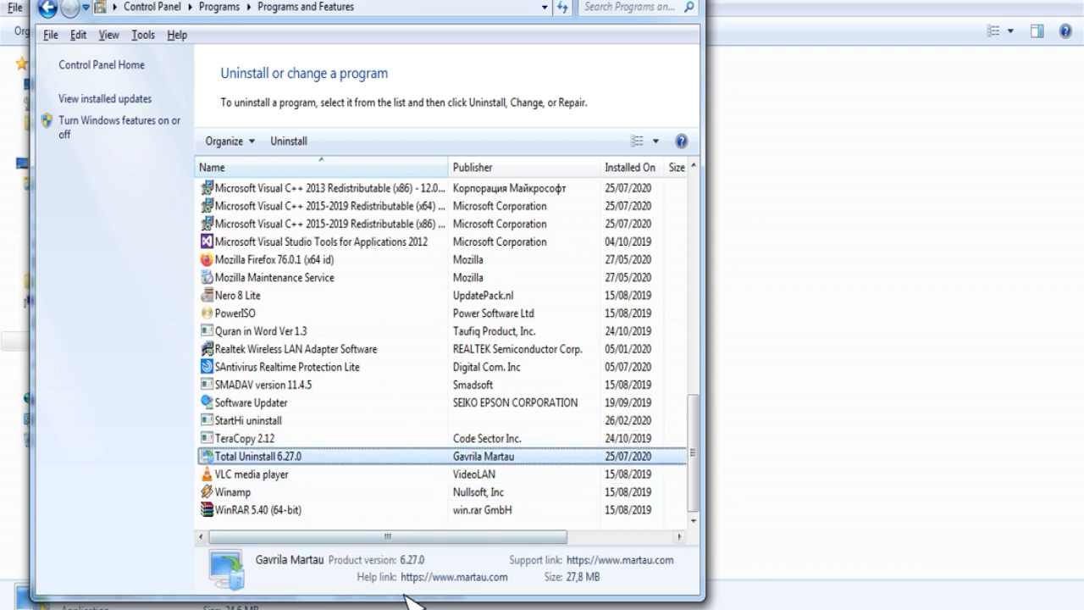
left_click(289, 142)
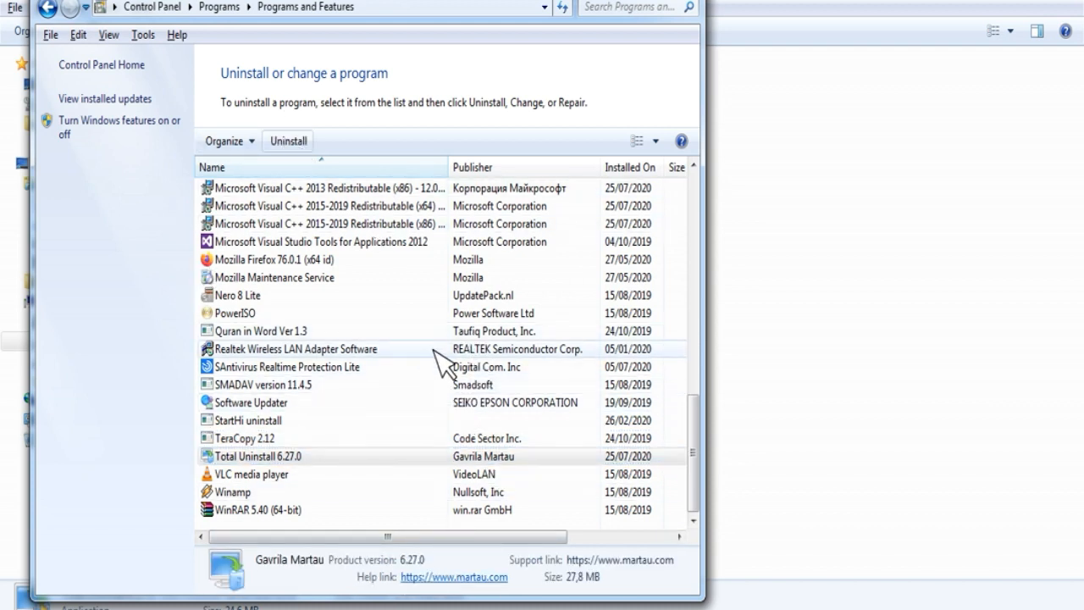
left_click(289, 141)
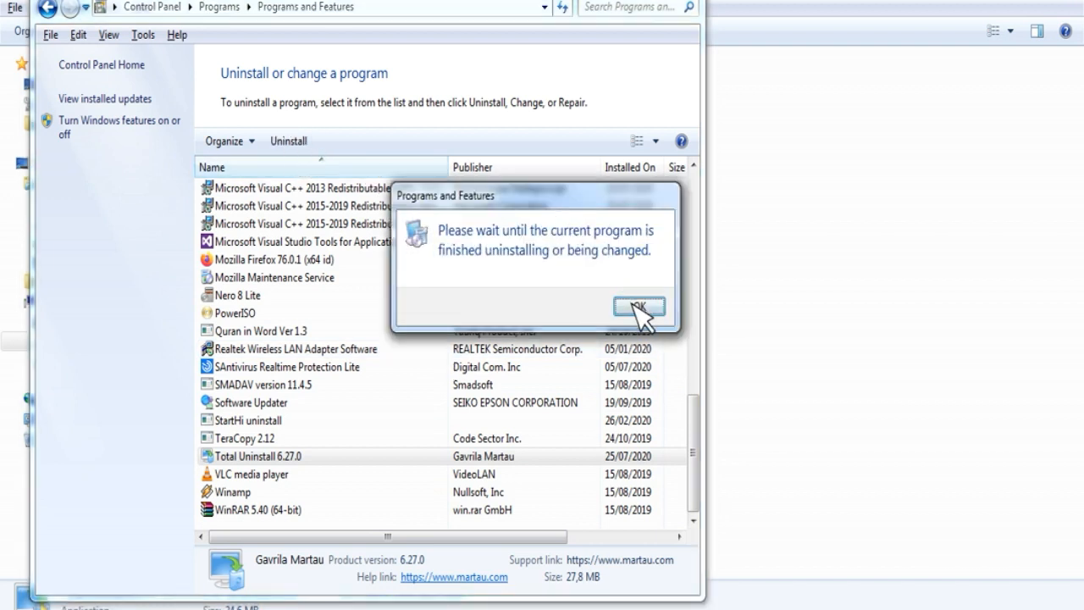
left_click(637, 306)
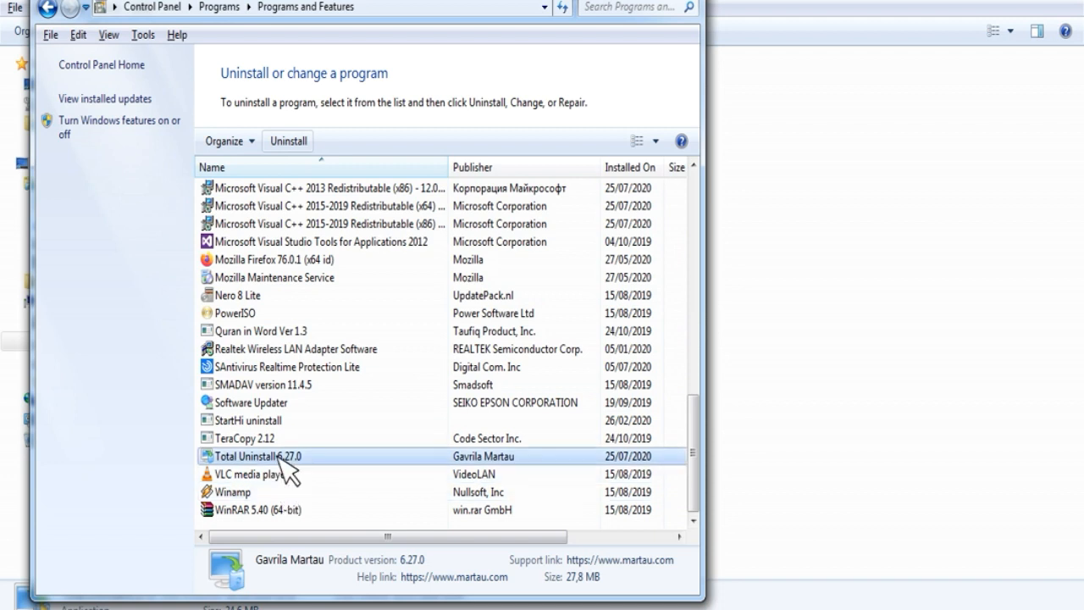
left_click(290, 141)
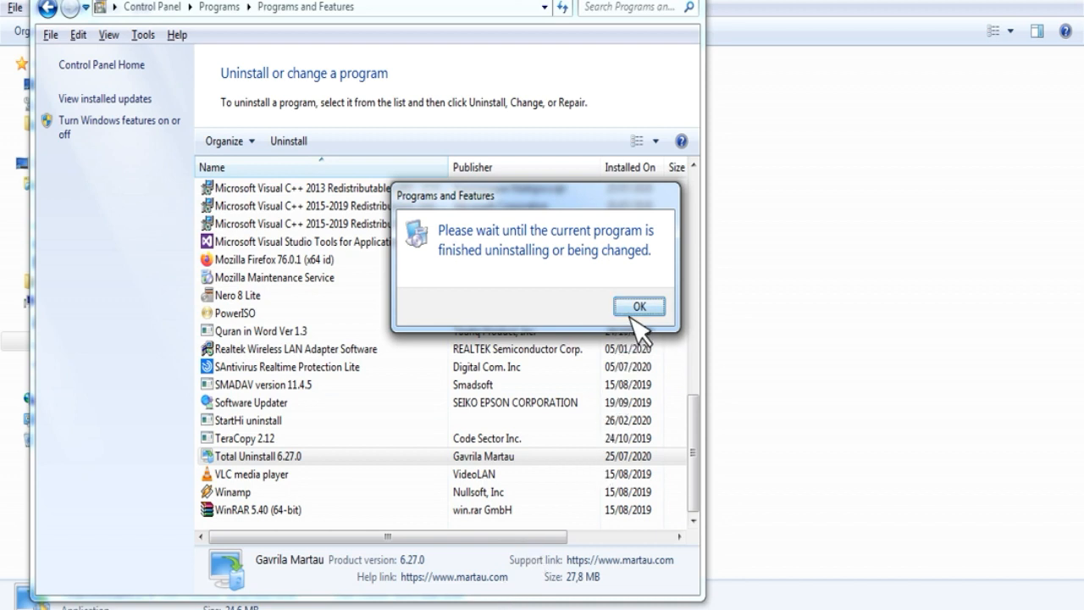
left_click(637, 307)
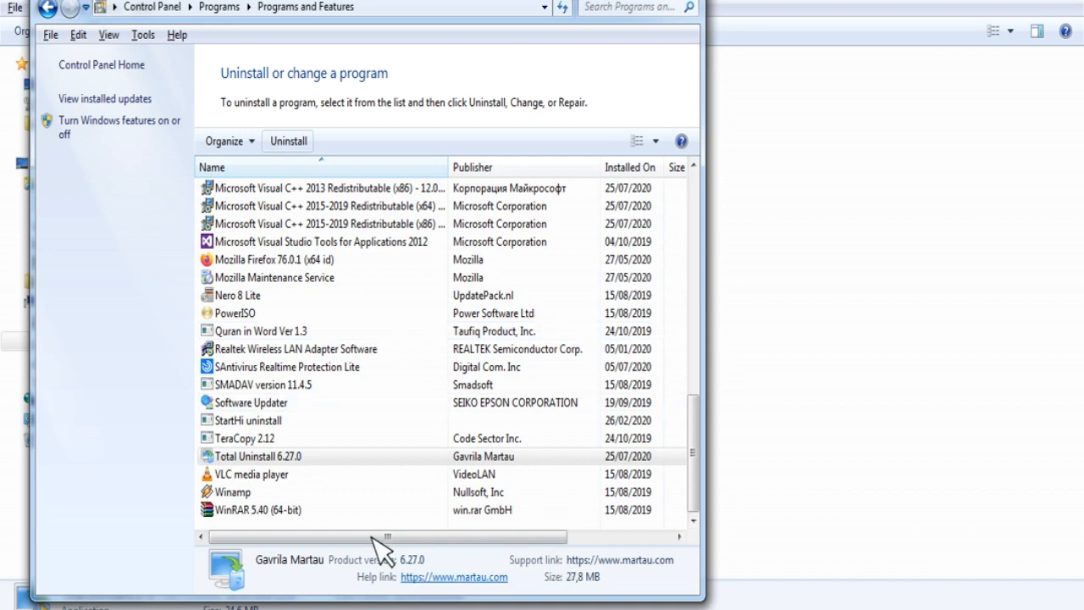
- Reselect the Total Uninstall 6.27.0 entry and try its uninstall command once more, dismissing the notice
left_click(296, 441)
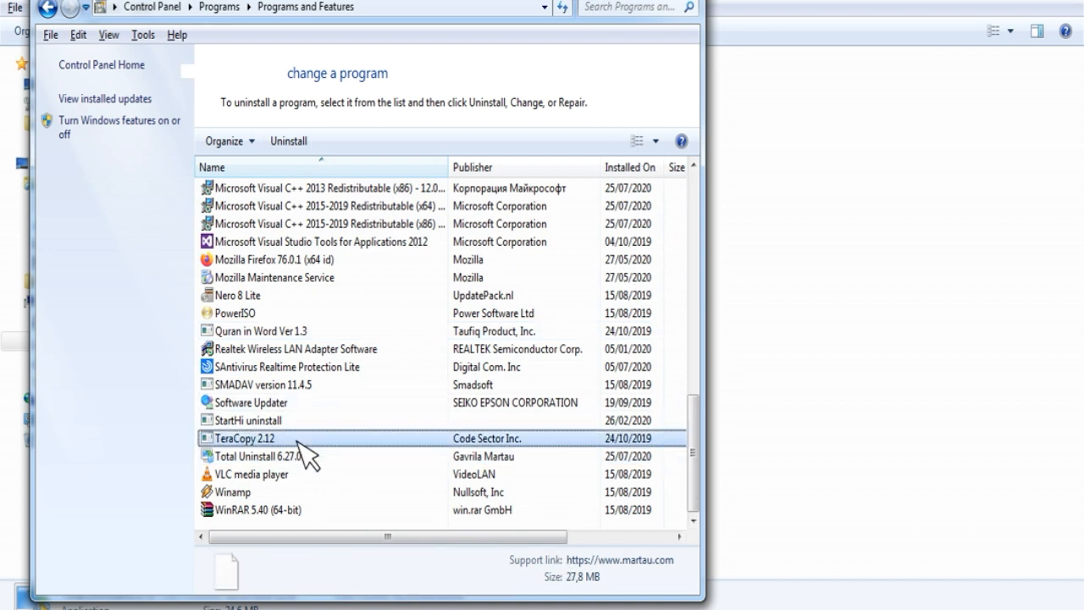
left_click(299, 458)
right_click(296, 455)
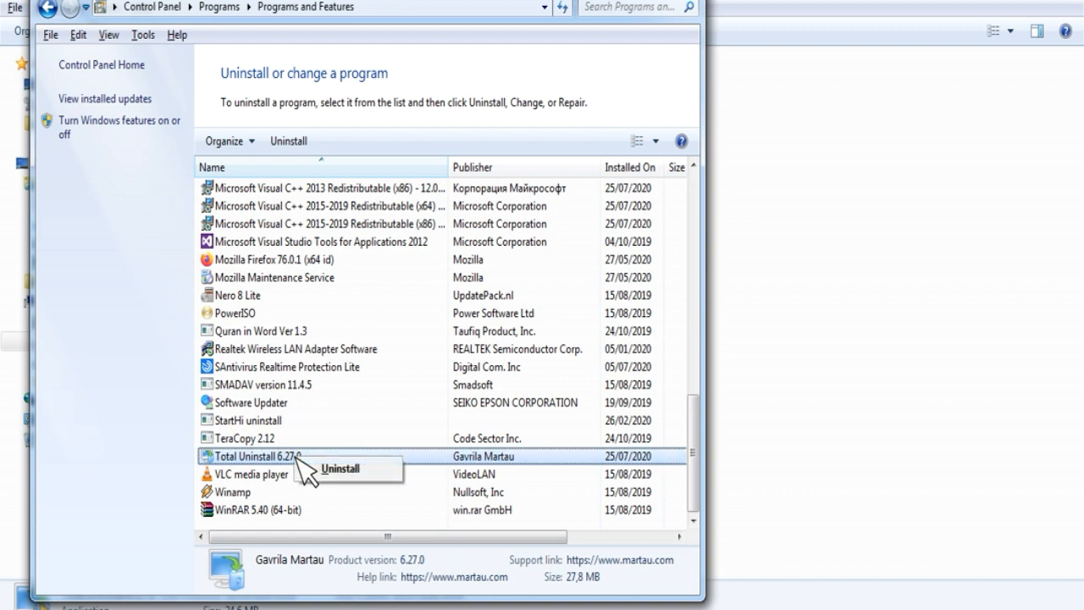
left_click(347, 469)
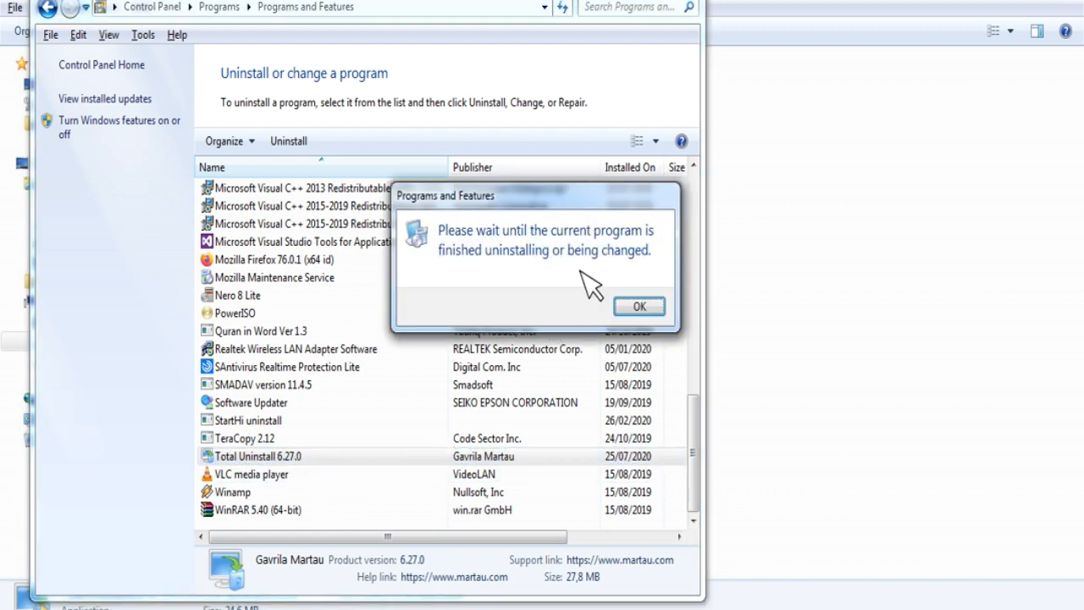
left_click(643, 306)
- Close the open windows to get back to a refreshed desktop, and bring up the options of the Total Uninstall shortcut
key("alt+F4")
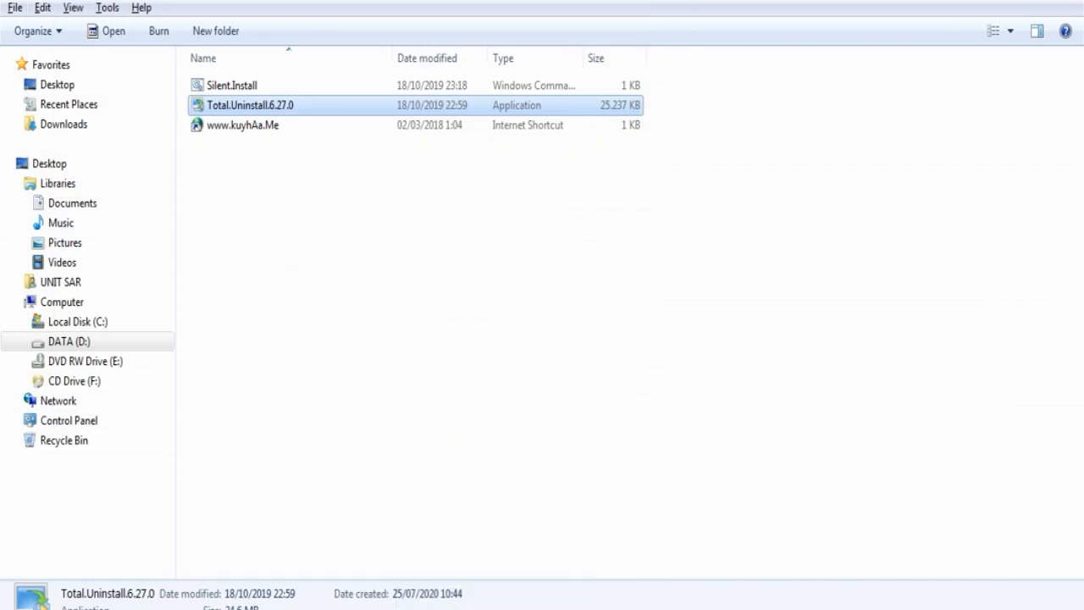
key("alt+F4")
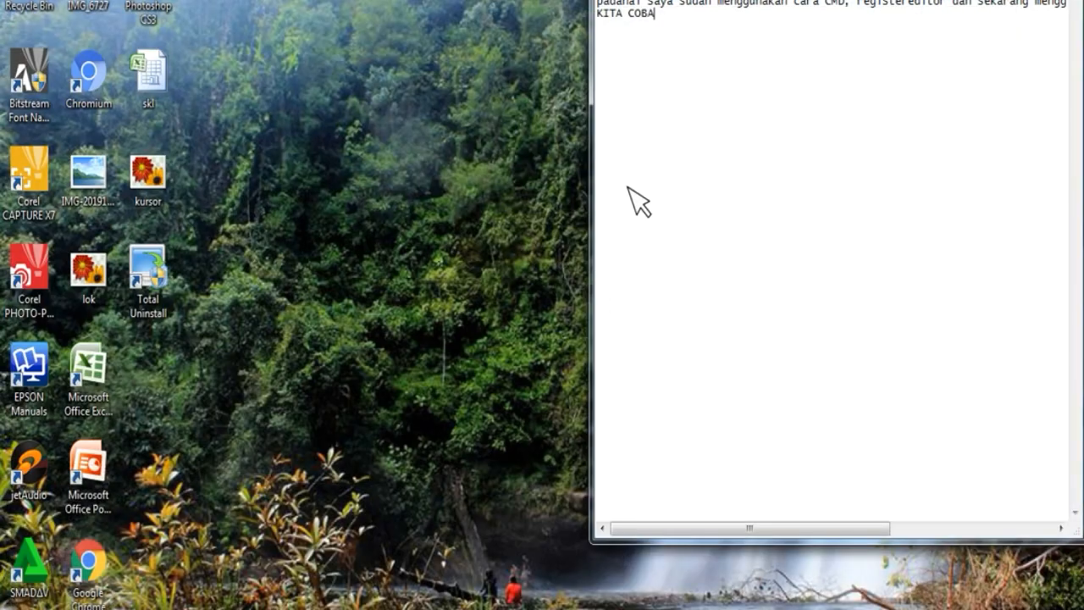
right_click(371, 238)
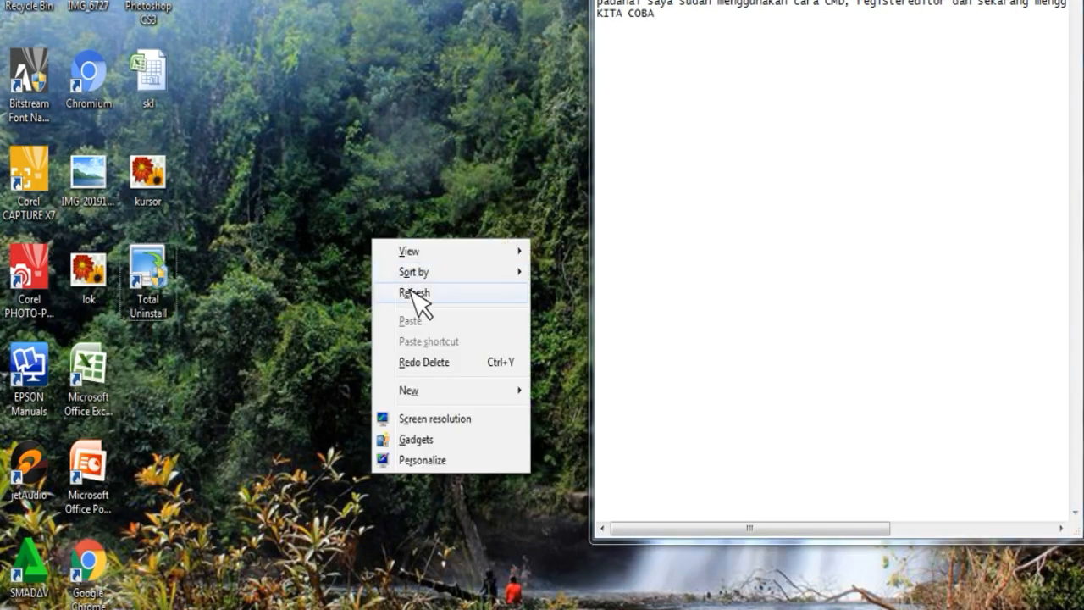
left_click(408, 293)
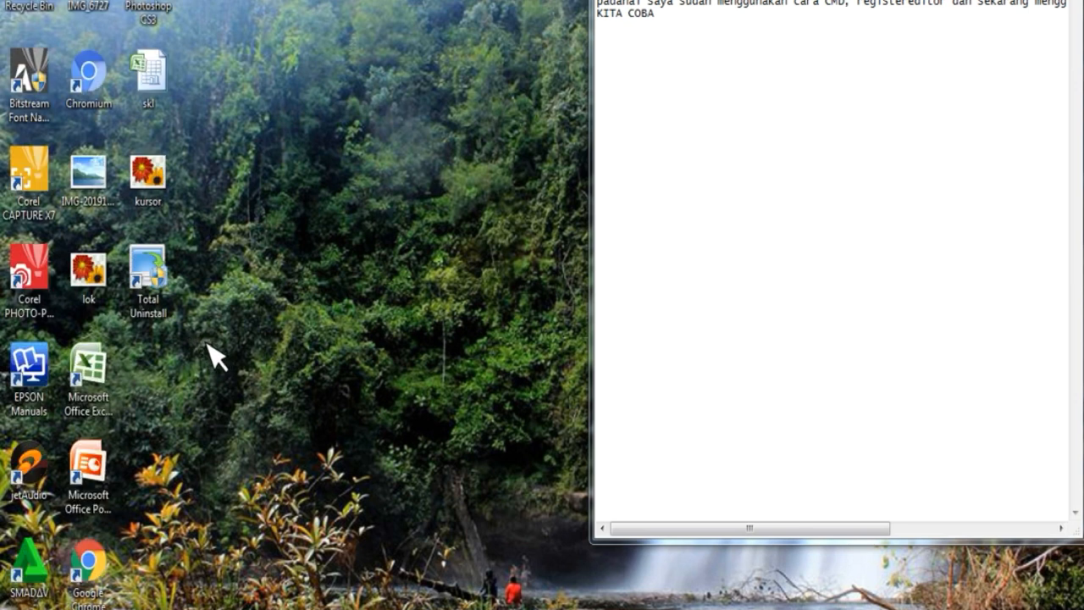
left_click(162, 290)
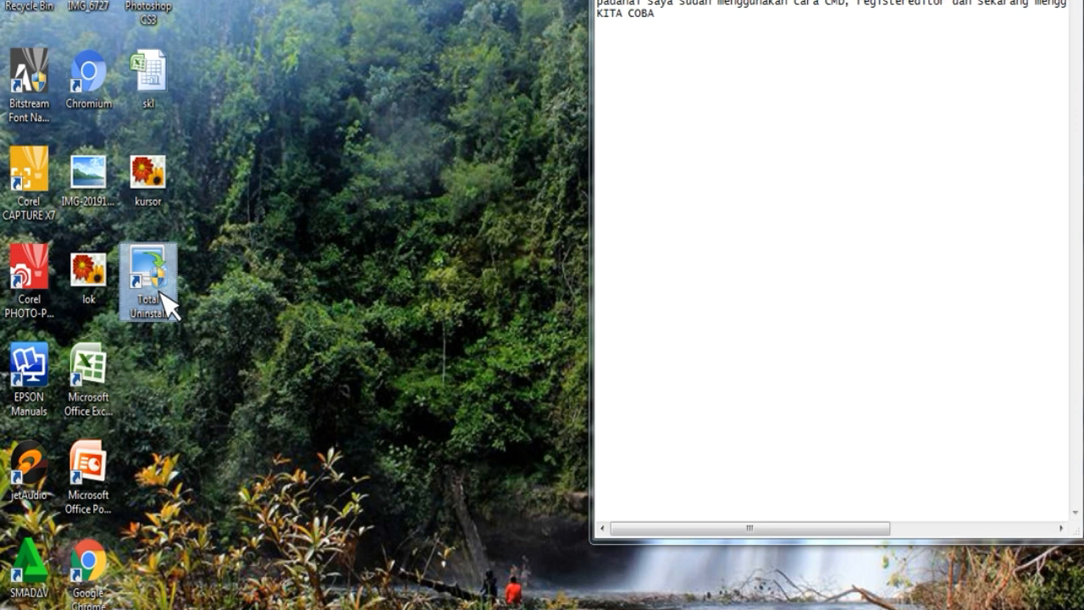
right_click(161, 301)
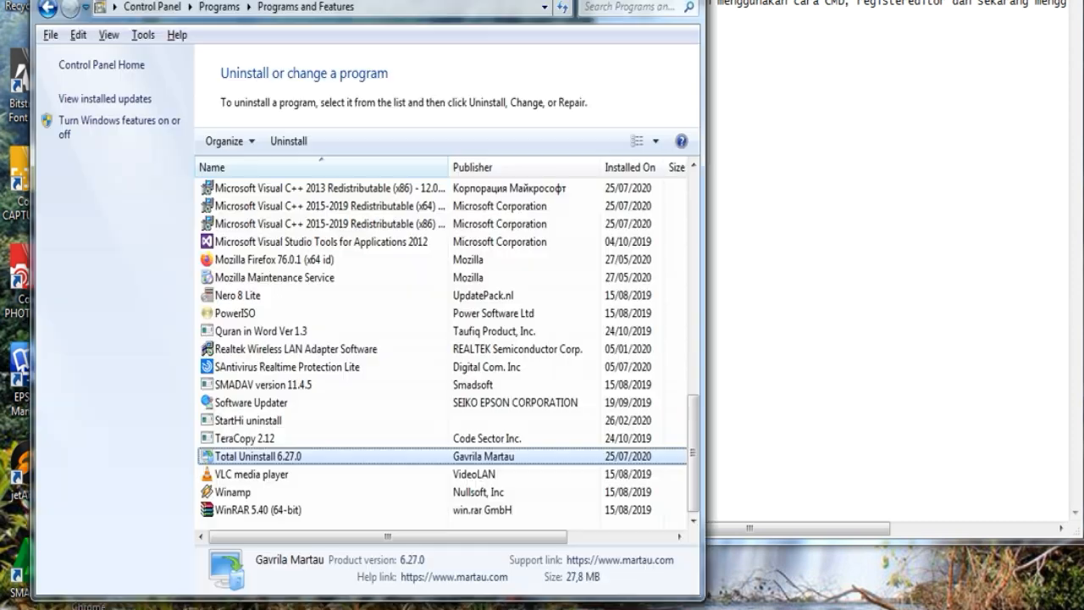
- Uninstall Total Uninstall 6.27.0 from the installed programs list, dismissing the wait notice and agreeing to remove all its components
left_click(382, 442)
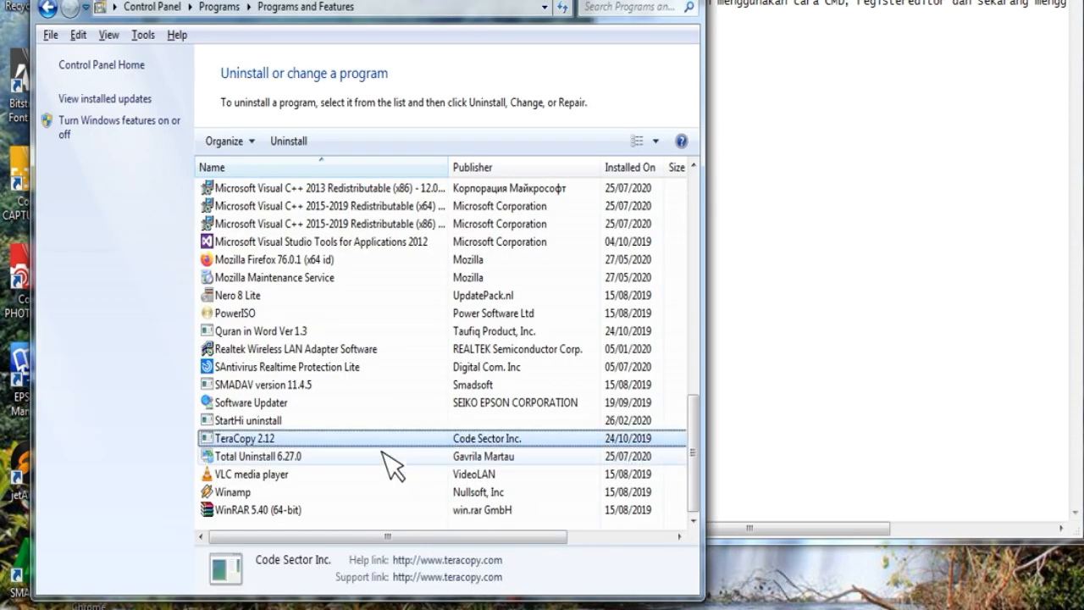
left_click(383, 456)
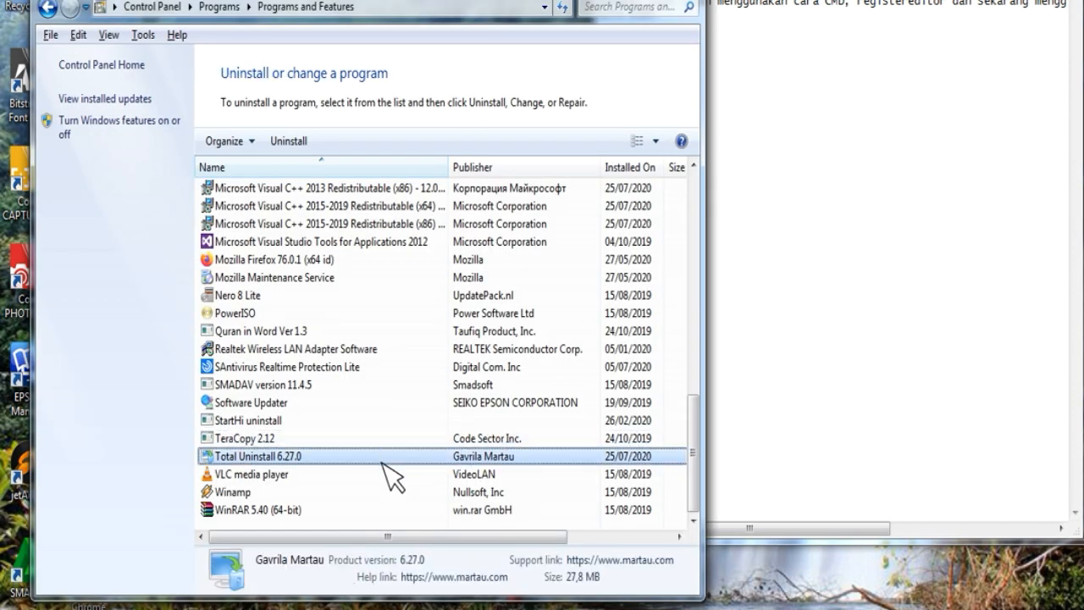
left_click(296, 141)
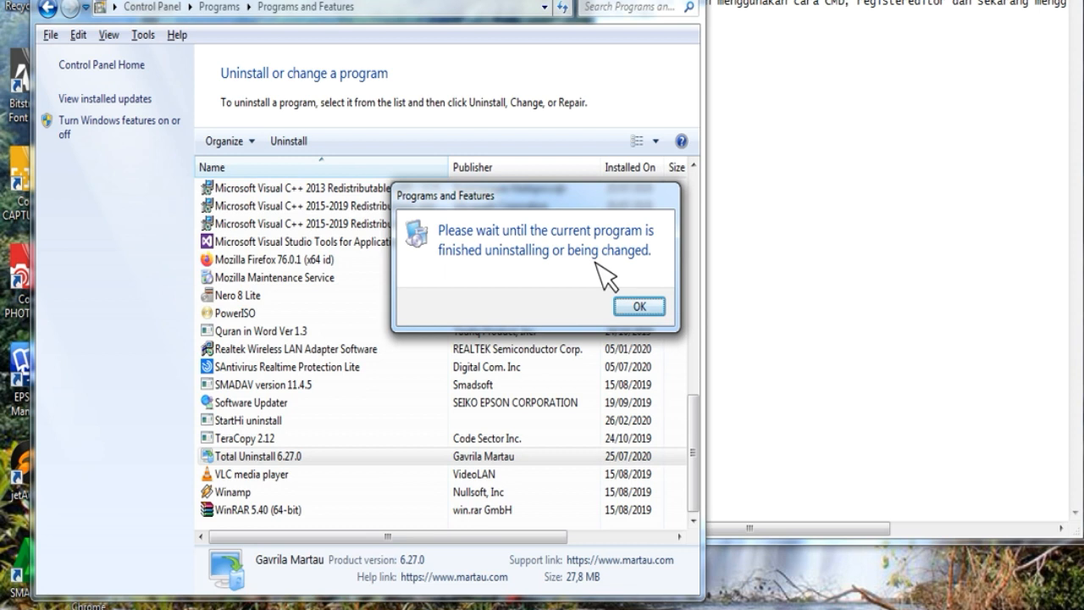
left_click(637, 307)
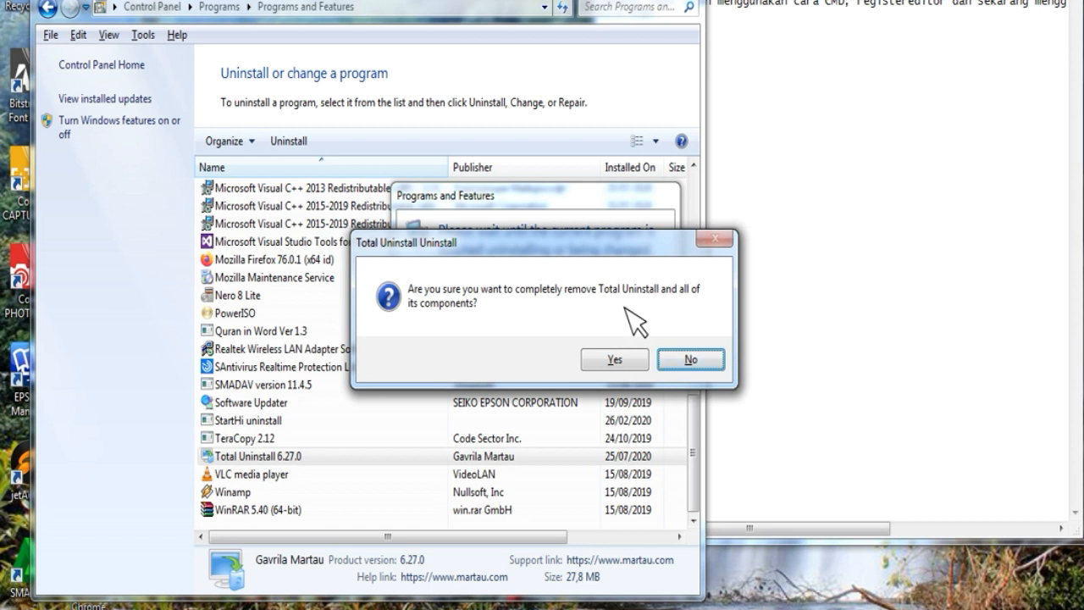
left_click(606, 357)
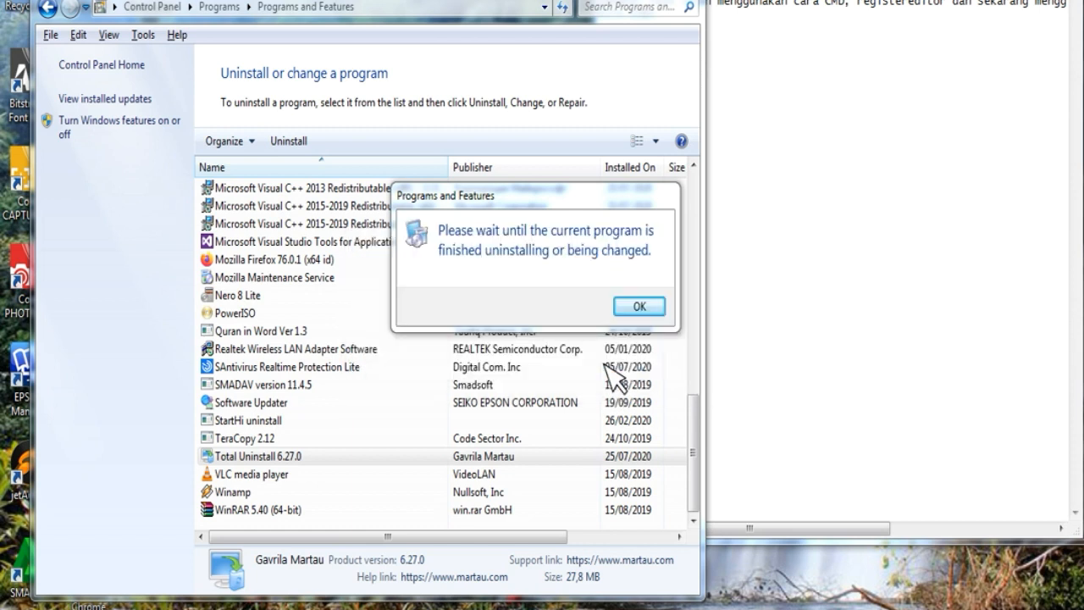